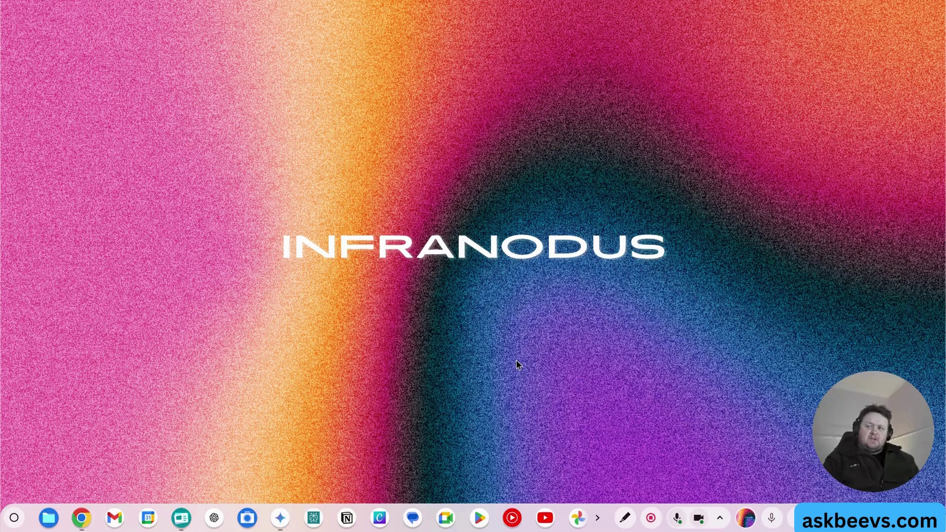
Bring up infranodus.com and scroll down to its laptop and phone knowledge-graph preview.
left_click(84, 519)
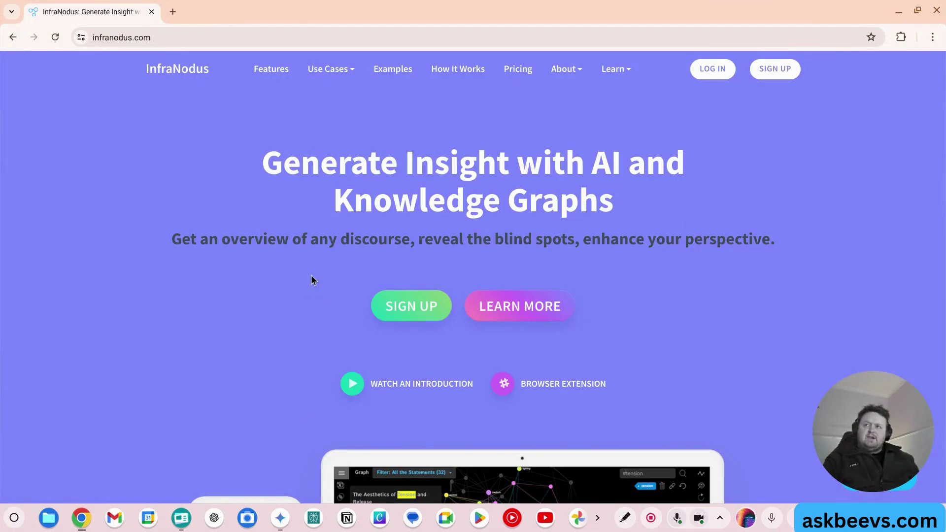
left_click(143, 38)
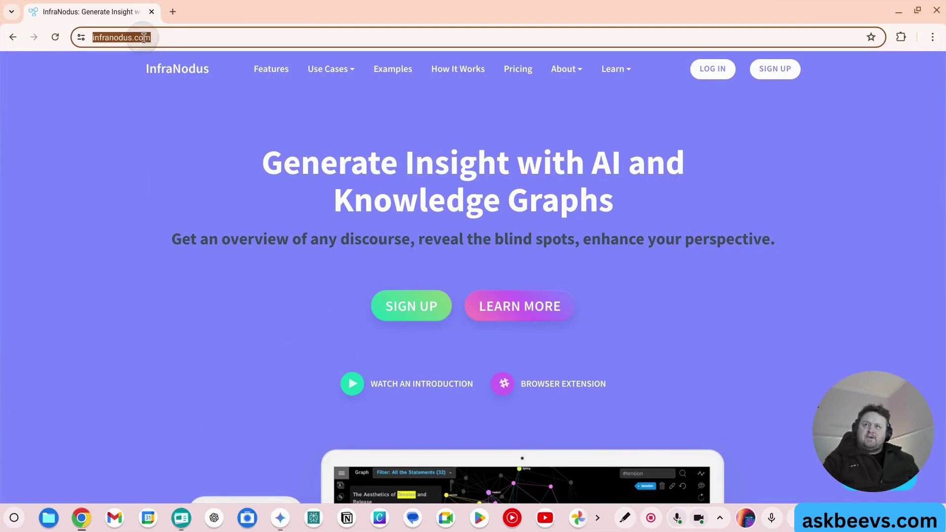
scroll(409, 239, "down", 5)
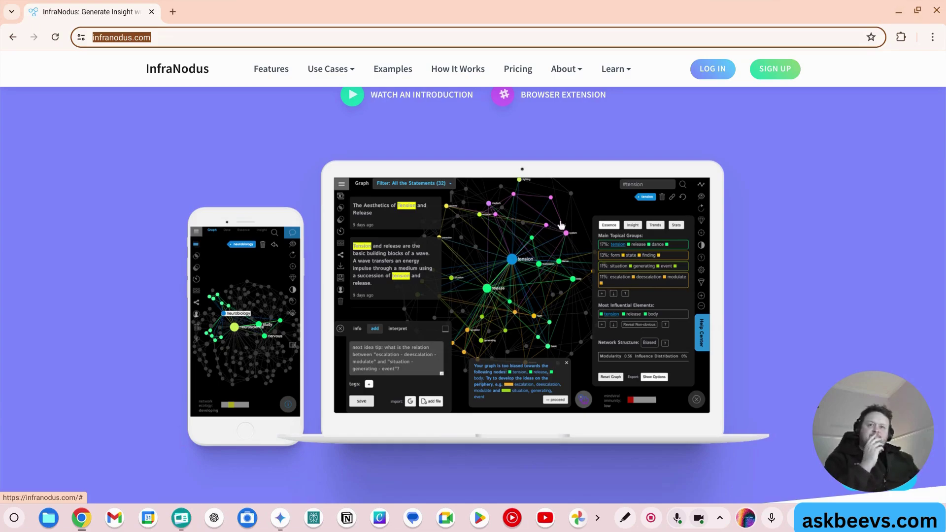
Log in to InfraNodus and look over the dashboard.
left_click(711, 74)
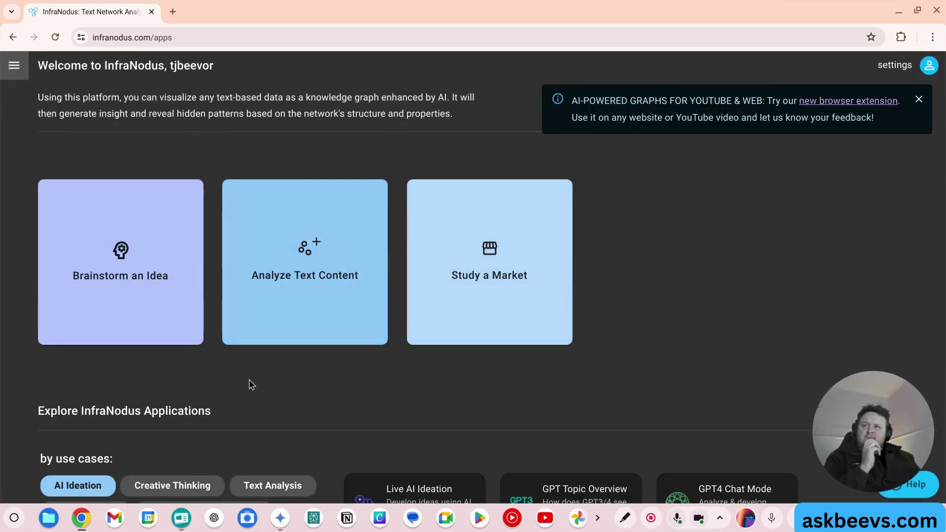
scroll(302, 385, "down", 2)
scroll(302, 385, "down", 2)
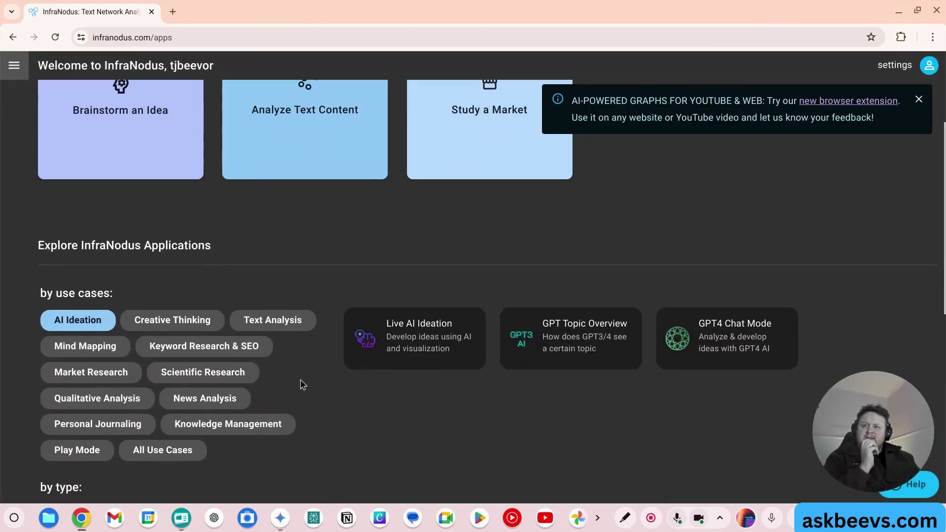
scroll(302, 385, "up", 2)
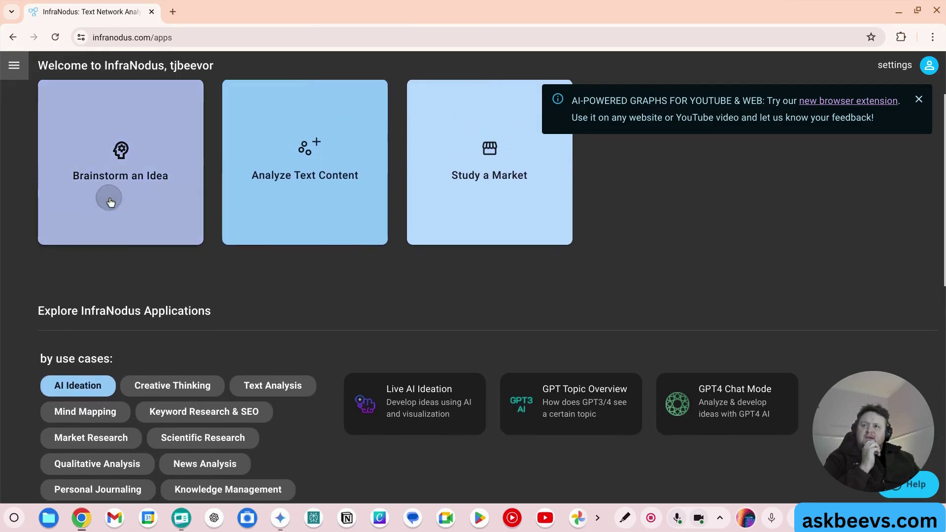
Start a new graph via Brainstorm an Idea, Extract from the Web, Google Search.
left_click(110, 201)
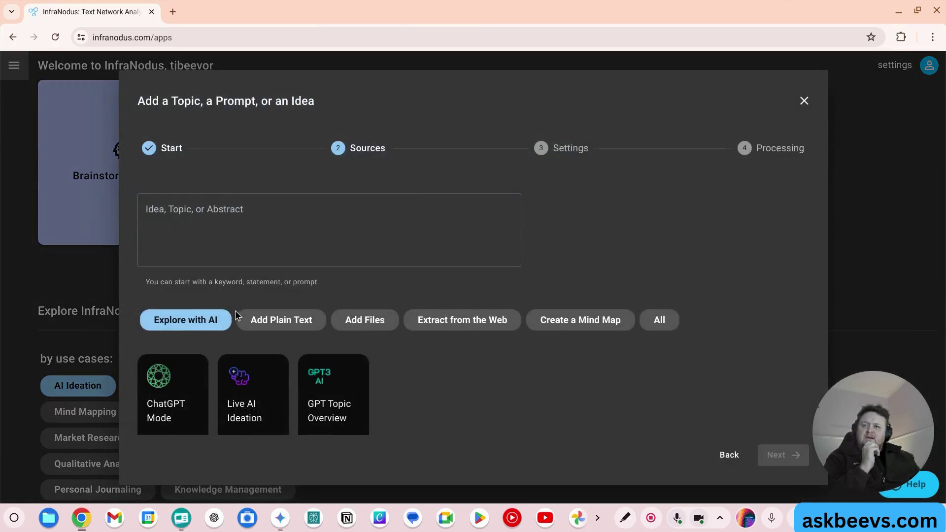
left_click(461, 325)
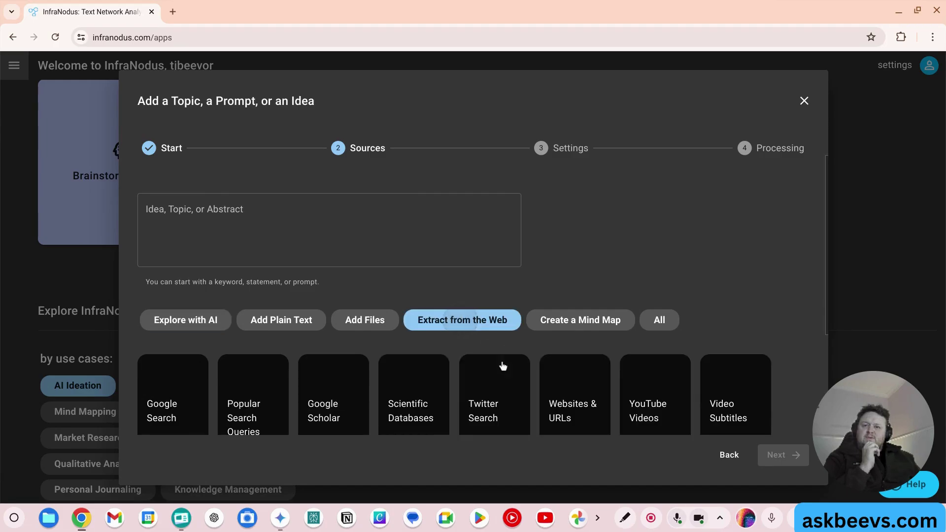
left_click(182, 398)
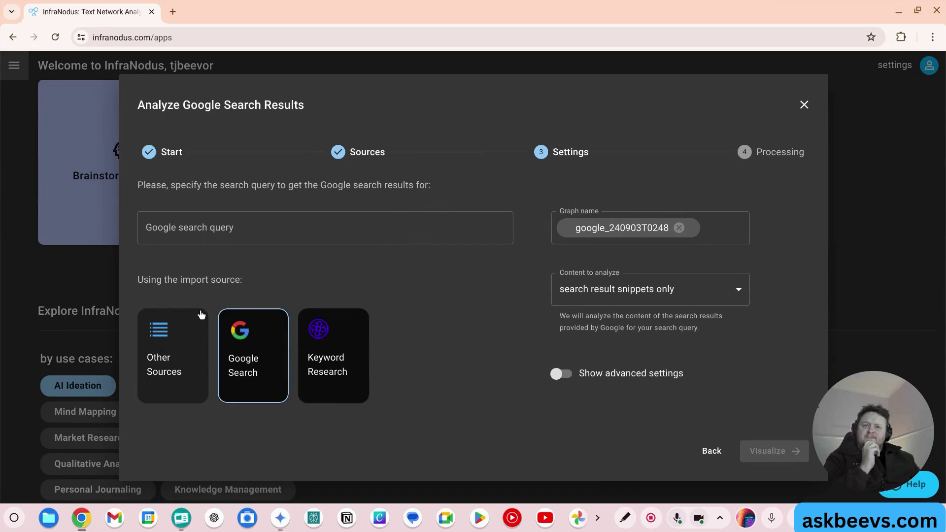
Enter the query 'How is the NDIS using Generative AI to improve the lives of peoople living with a disability?'.
left_click(197, 232)
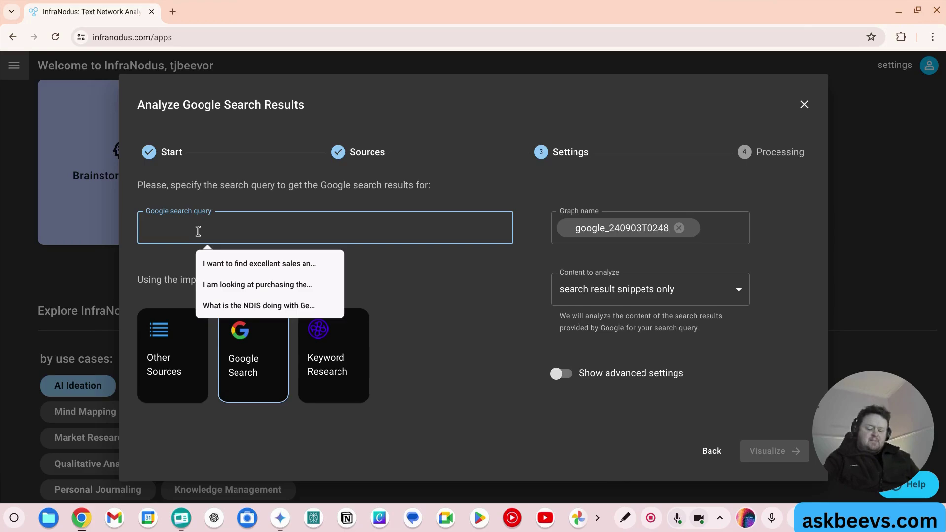
type("How is the N")
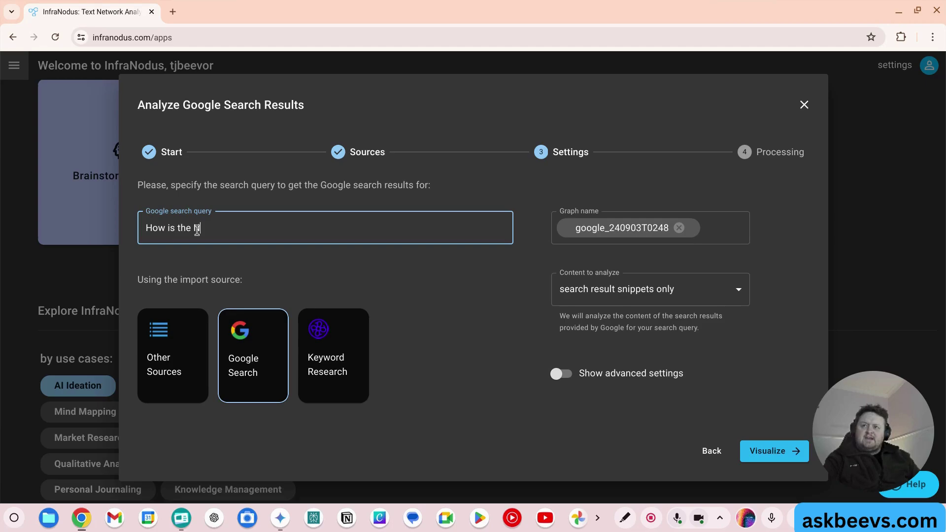
type("DIS using Generative AI")
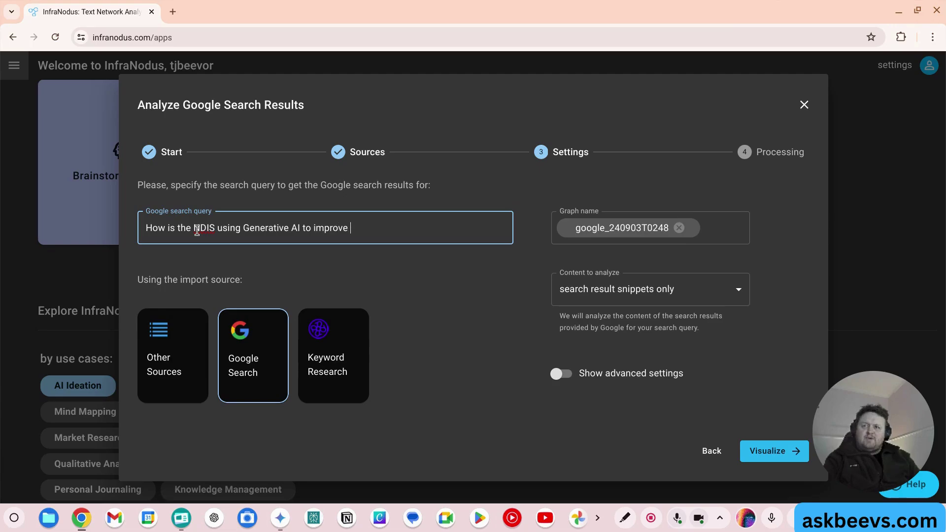
type("to improve the lives of peoop")
type("le li")
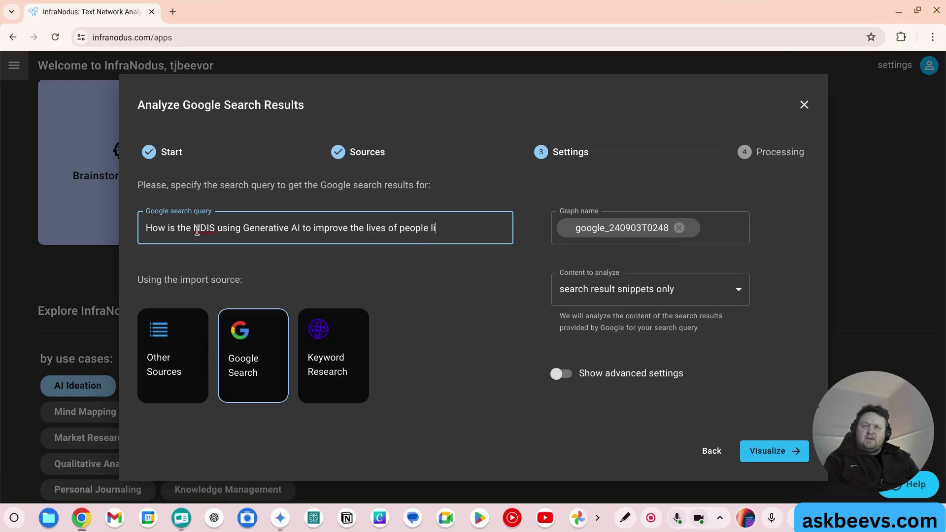
type("ving with a disability?")
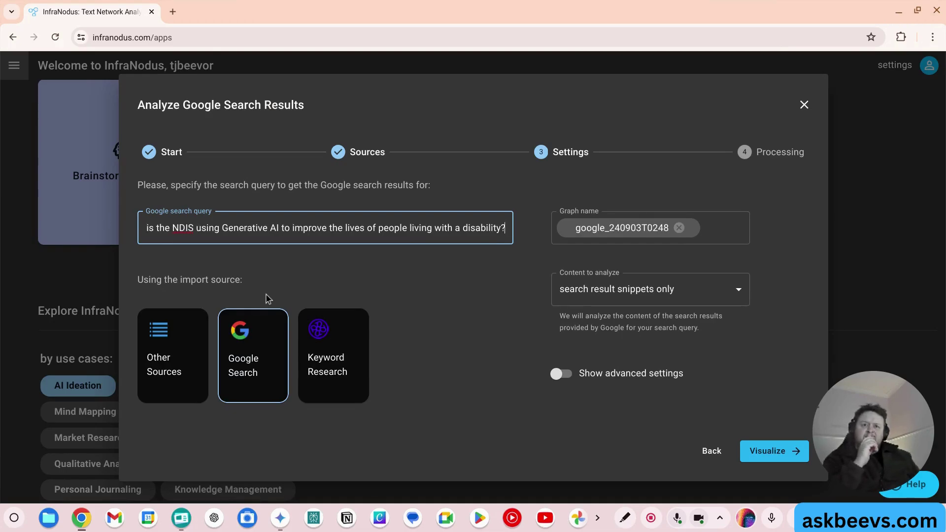
Set advanced settings' user location to Australia and visualize the graph.
left_click(556, 375)
scroll(520, 340, "down", 3)
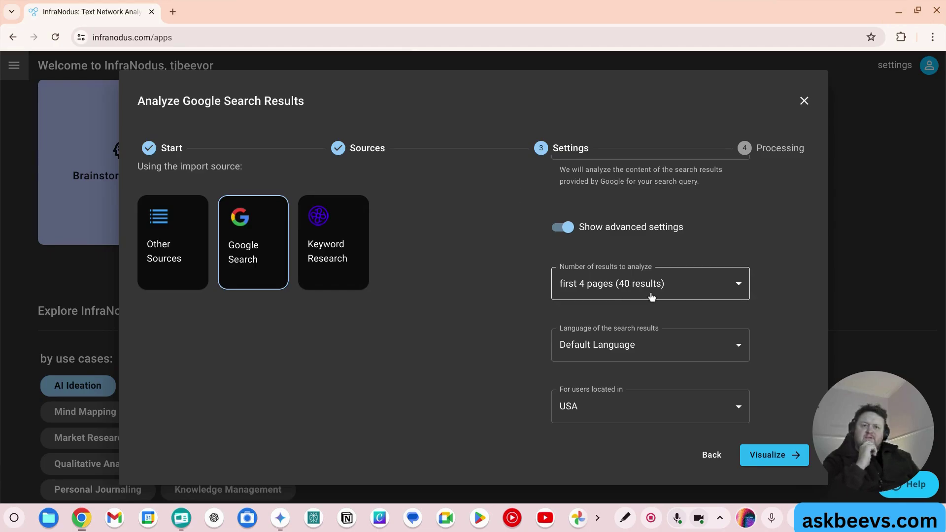
left_click(611, 415)
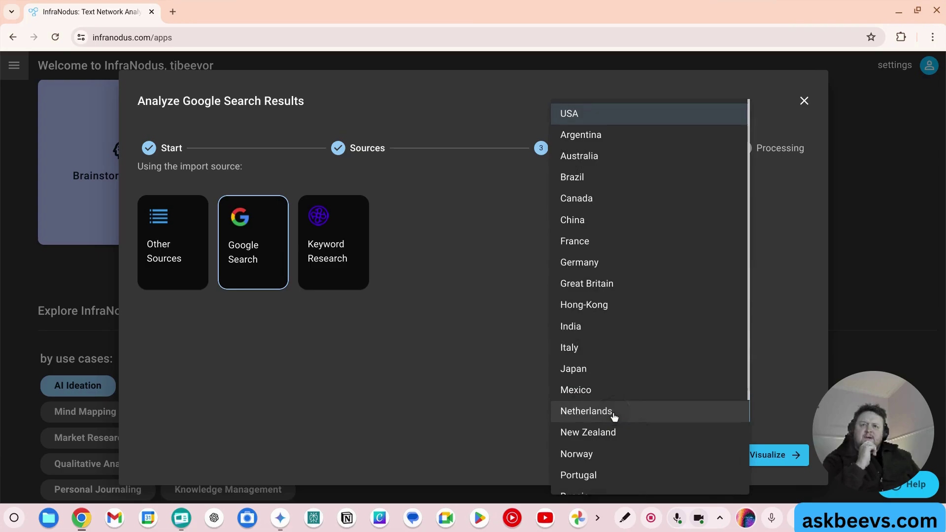
left_click(604, 158)
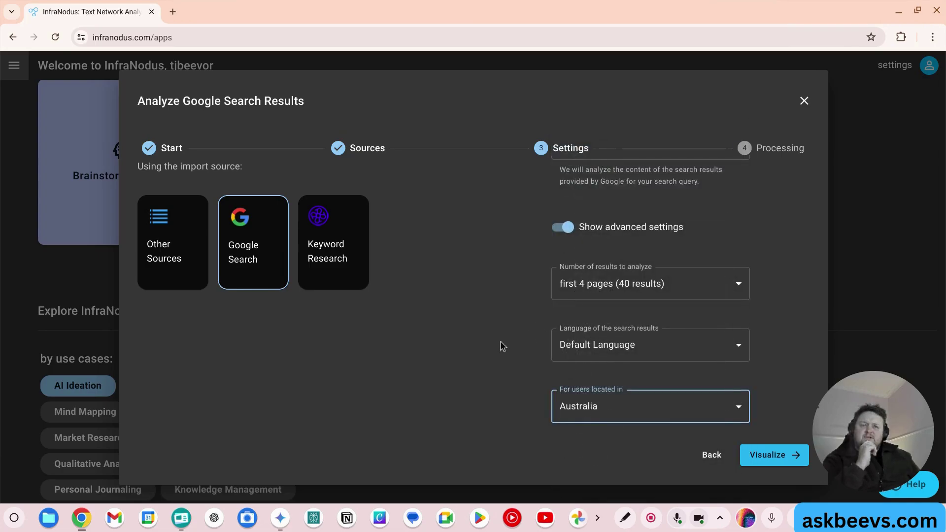
scroll(495, 345, "up", 3)
scroll(495, 345, "up", 2)
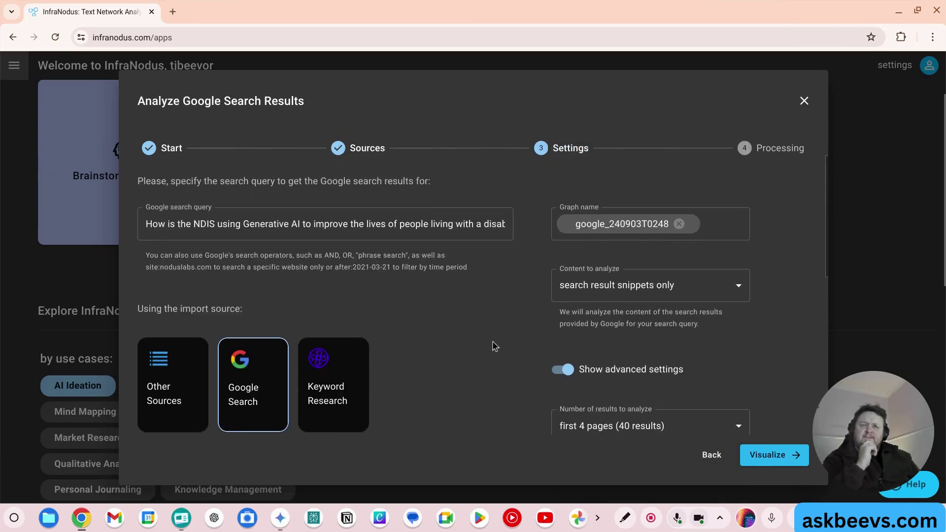
left_click(781, 454)
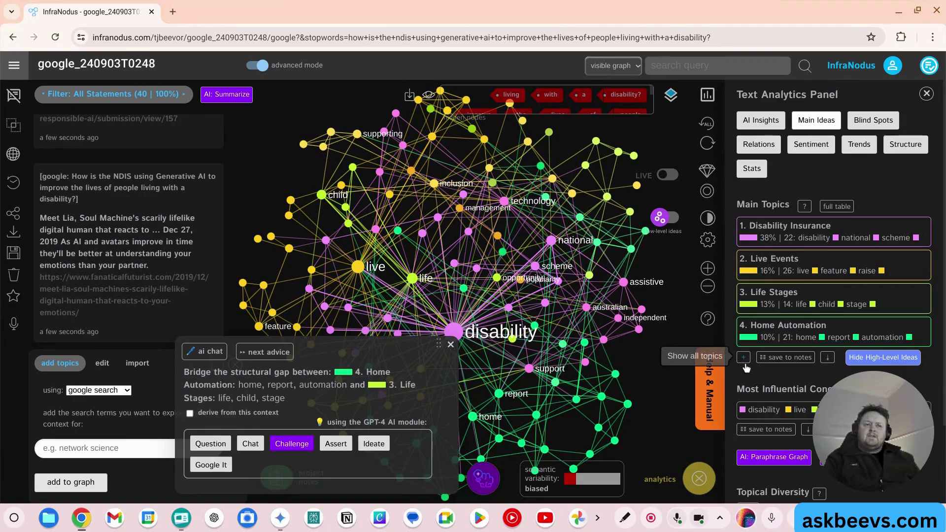
Expand the full Main Topics list and read the AI Insights summary of main ideas.
left_click(744, 358)
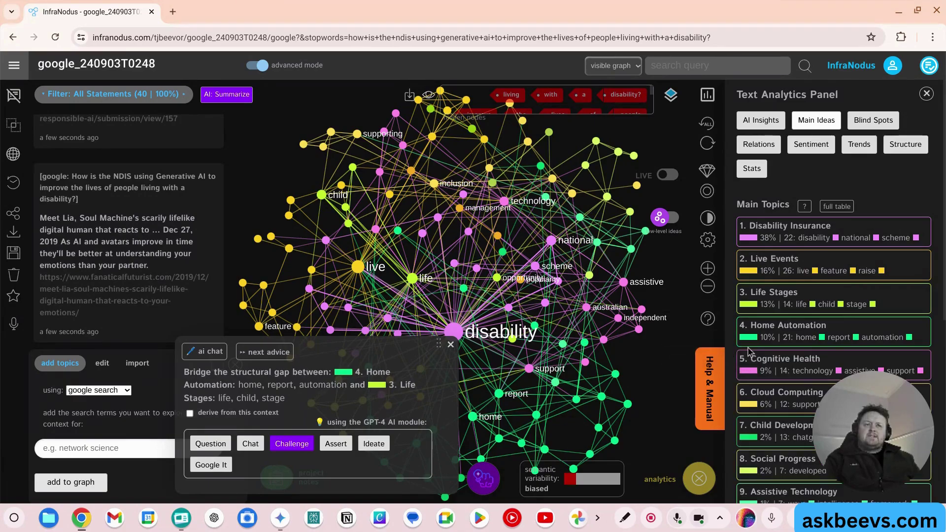
left_click(775, 123)
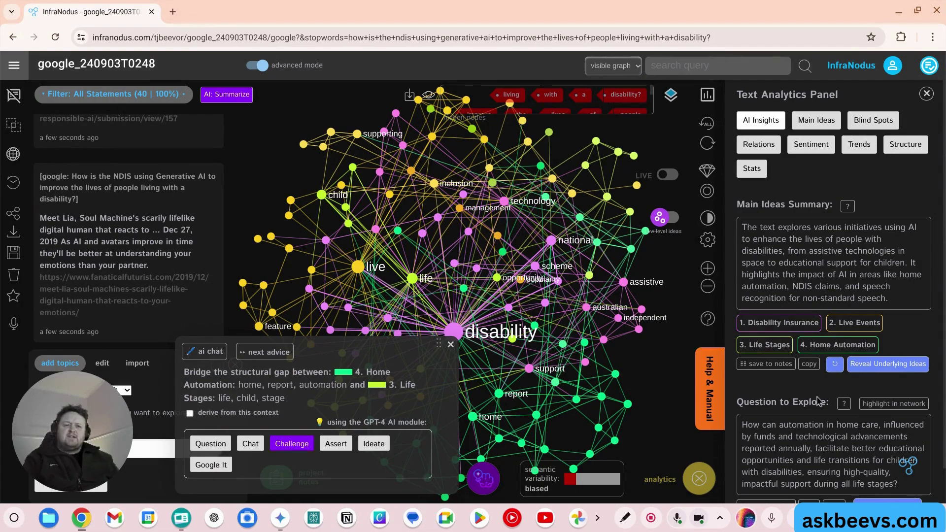
scroll(843, 389, "down", 2)
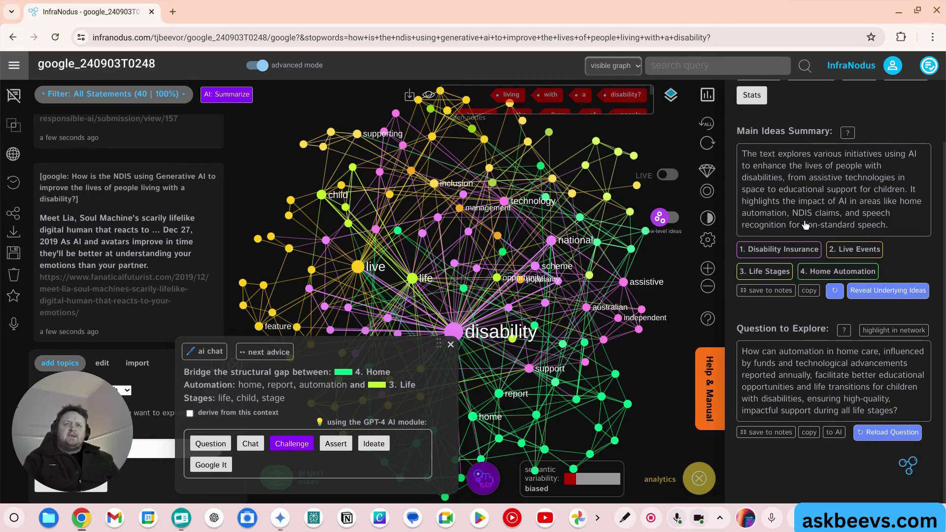
scroll(806, 225, "up", 2)
Show high-level idea labels on the graph from Main Ideas, dismiss the AI chat box, and zoom in.
left_click(816, 122)
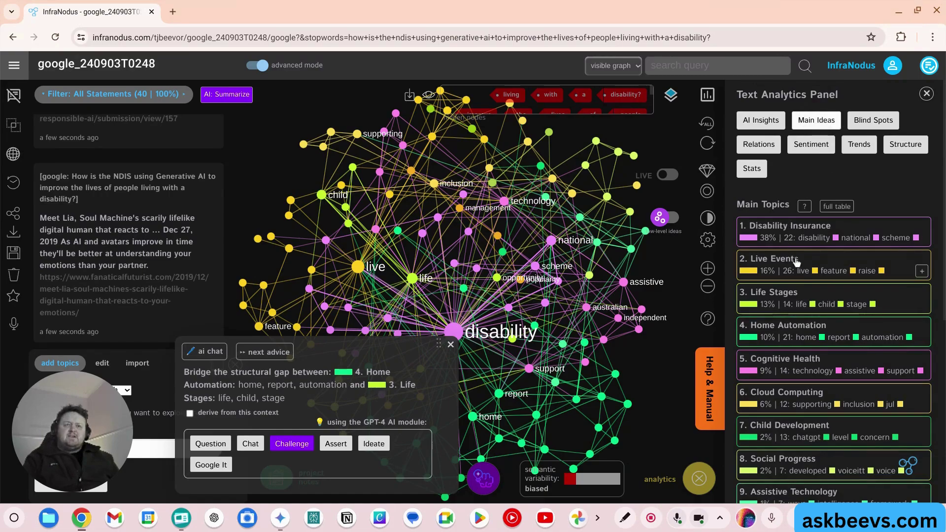
left_click(667, 217)
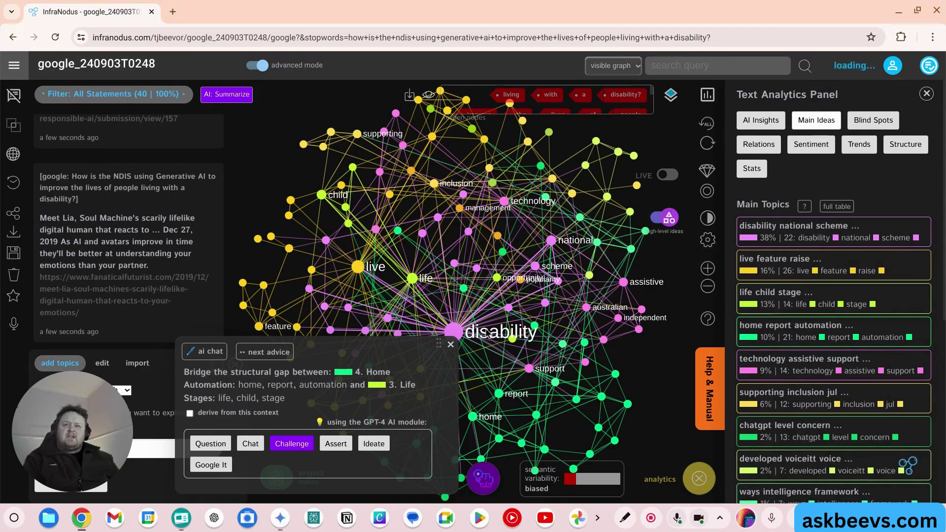
left_click(450, 344)
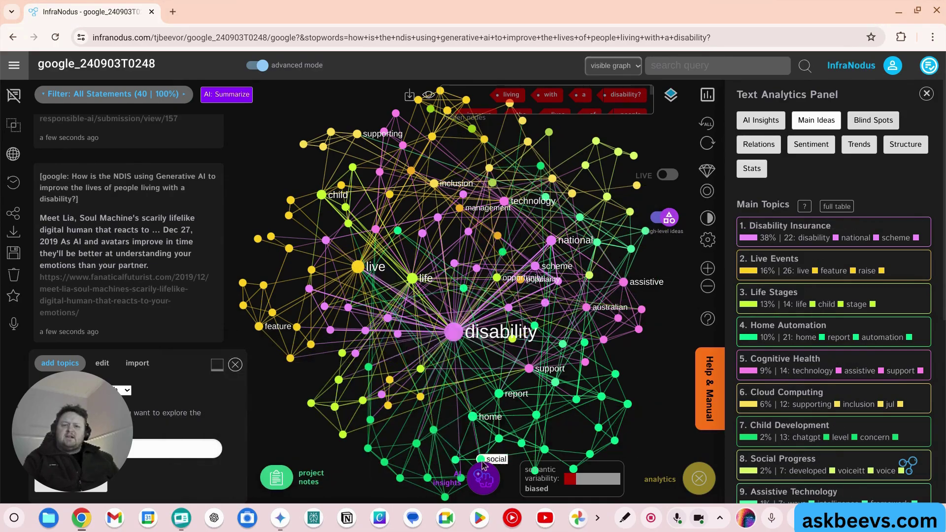
scroll(372, 300, "up", 5)
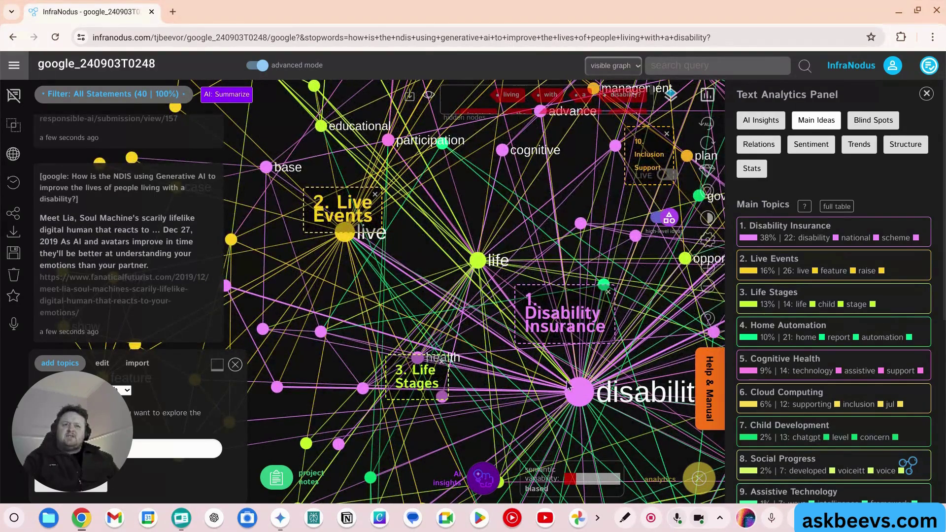
scroll(570, 386, "down", 5)
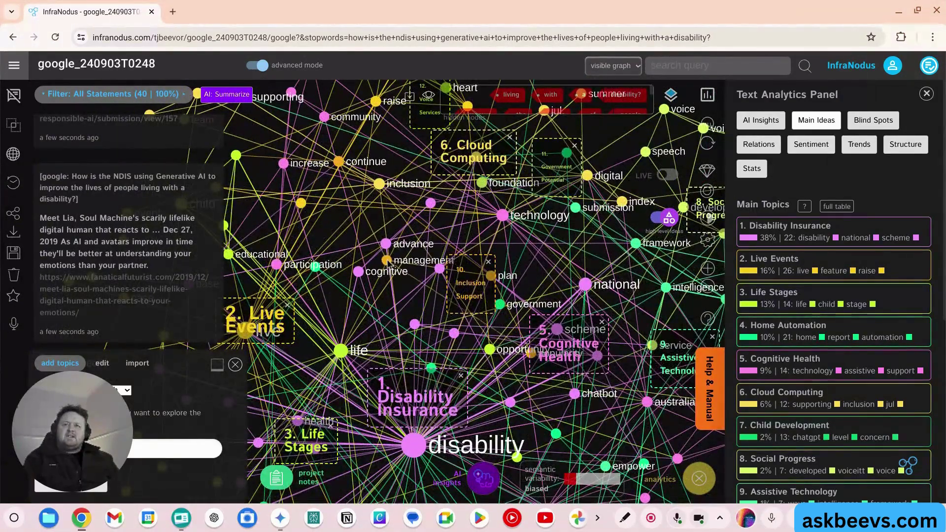
scroll(538, 265, "down", 5)
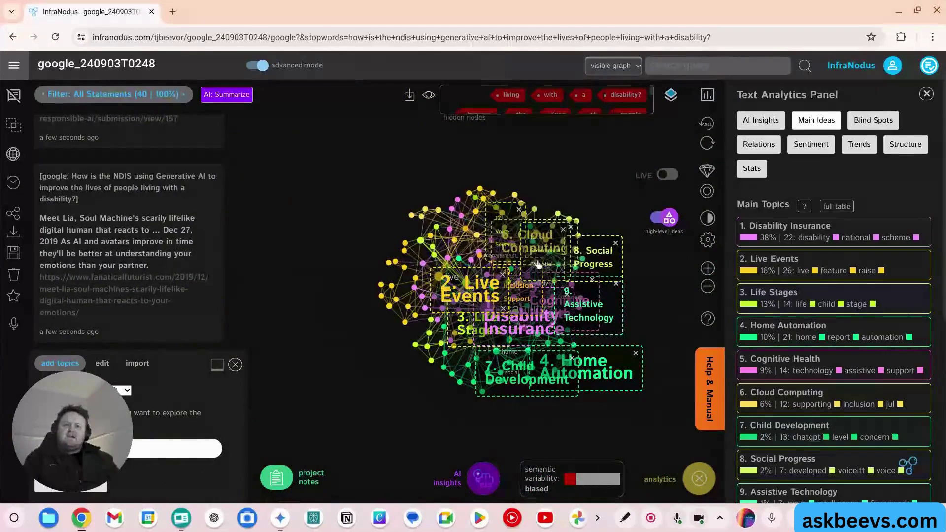
scroll(625, 321, "up", 5)
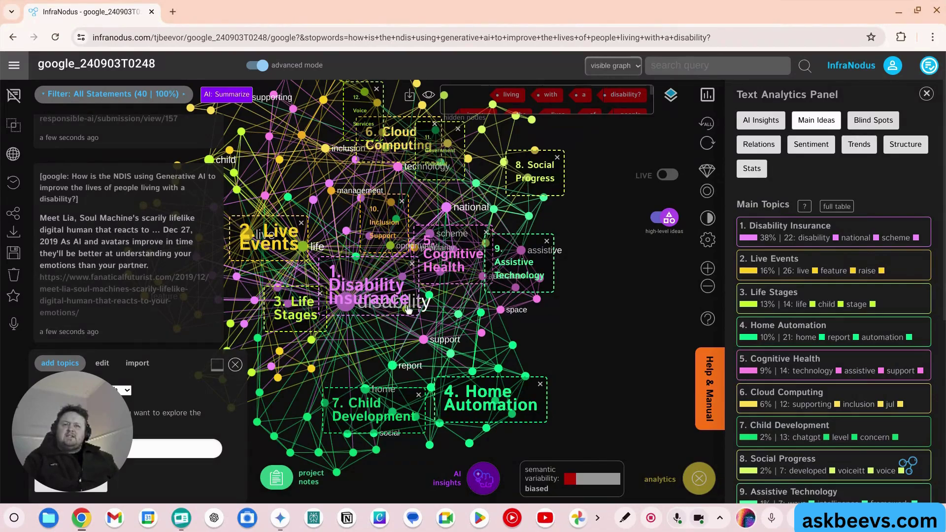
scroll(804, 358, "down", 2)
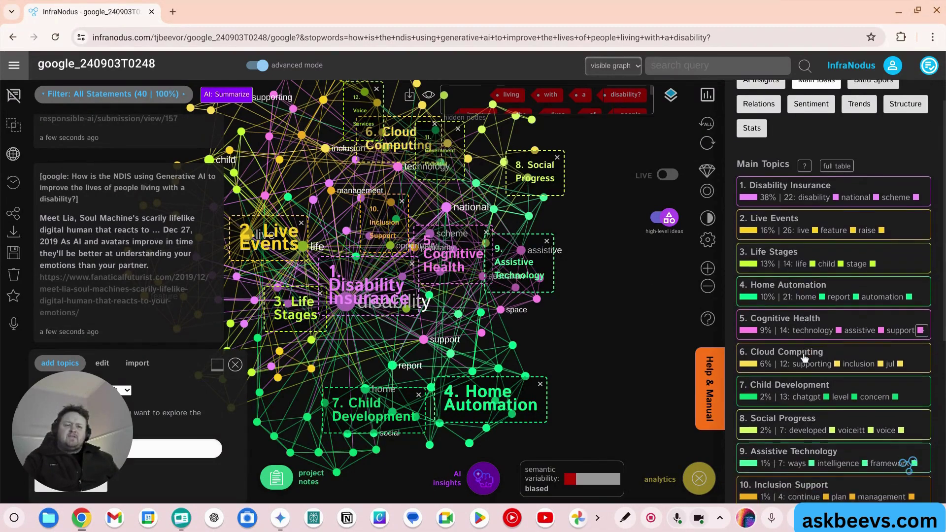
Filter by Assistive Technology, Social Progress, Cloud Computing and Home Automation, then open AI insight advice.
scroll(805, 358, "down", 5)
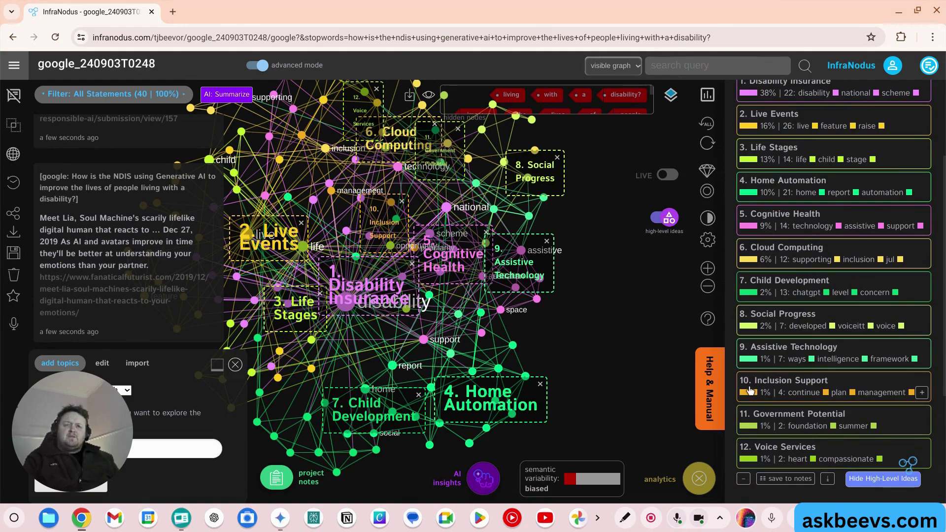
left_click(776, 353)
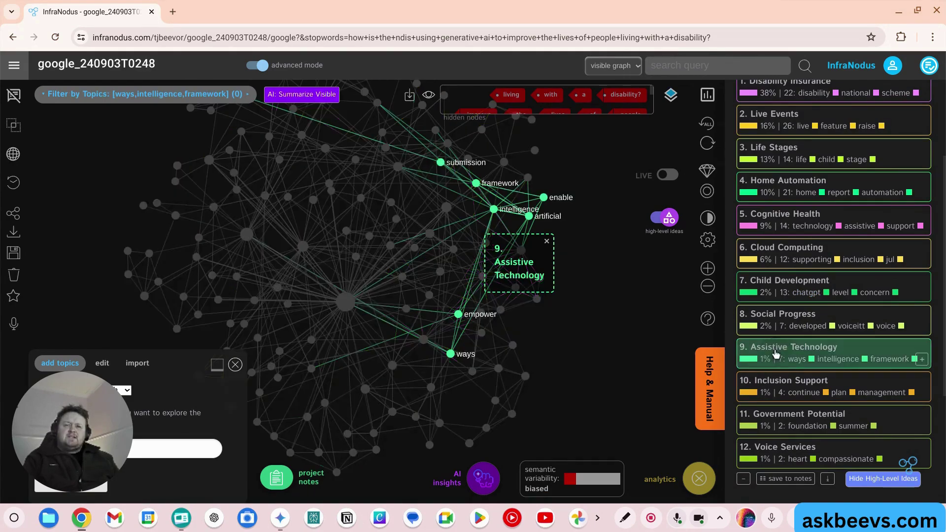
left_click(597, 343)
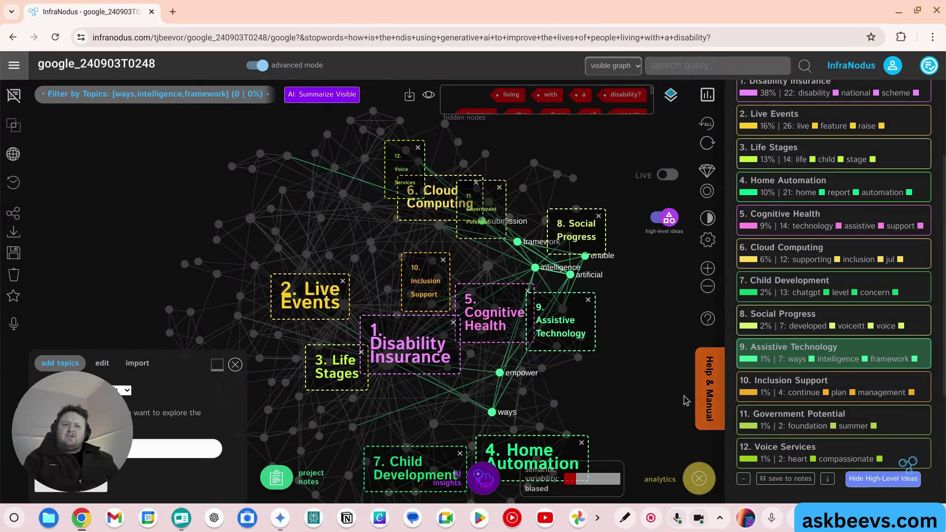
left_click(785, 357)
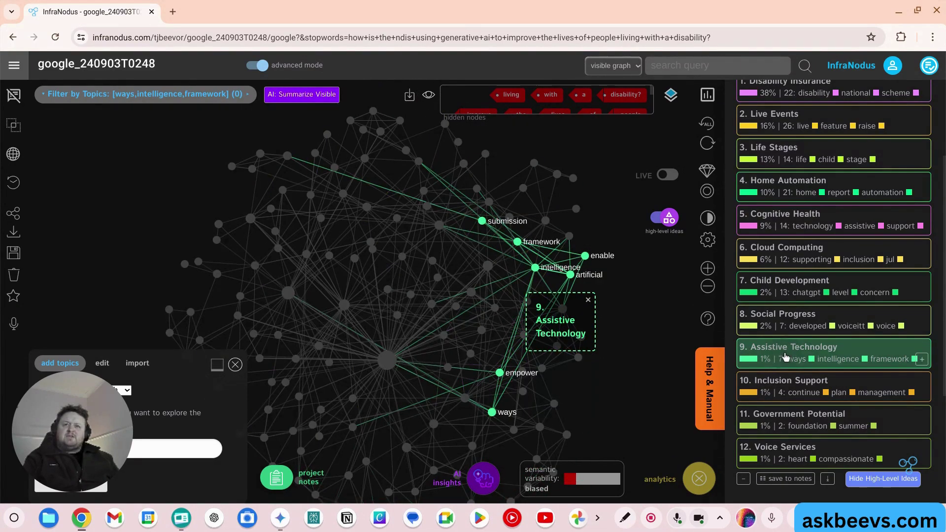
left_click(786, 330)
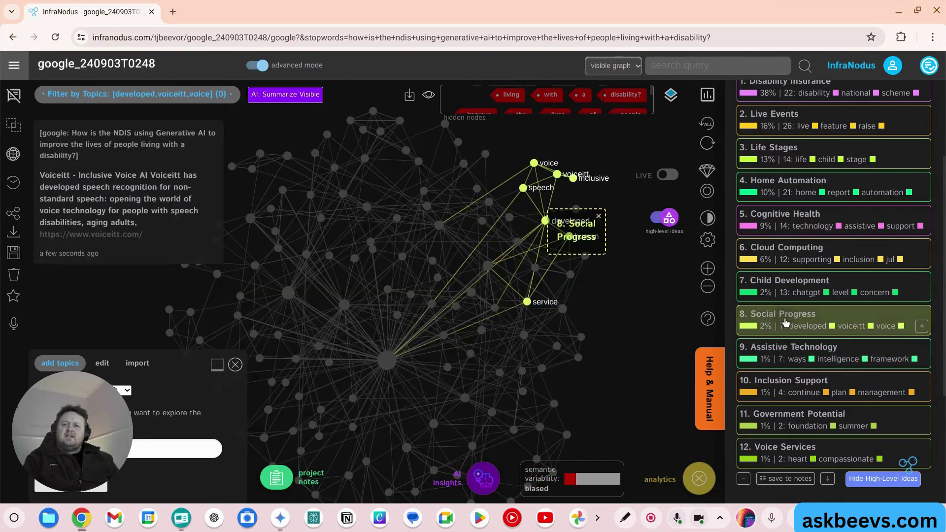
left_click(791, 252)
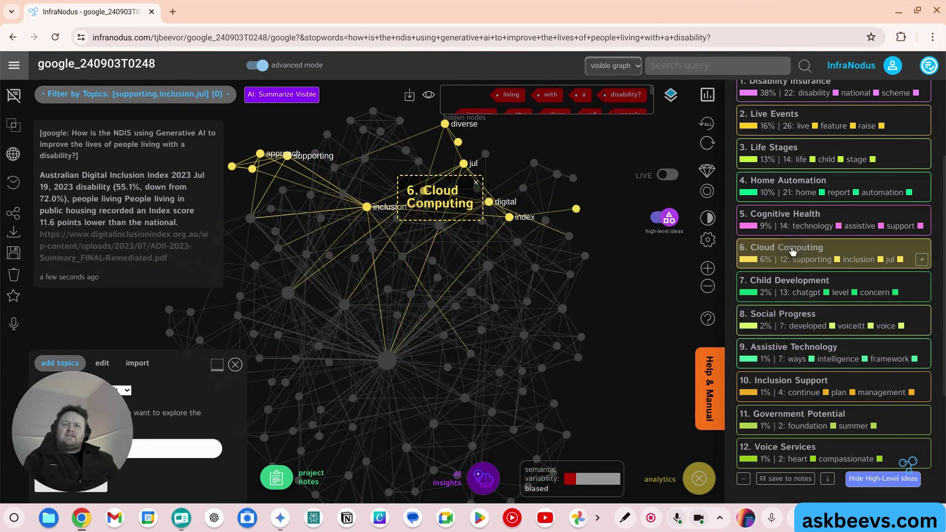
left_click(792, 252)
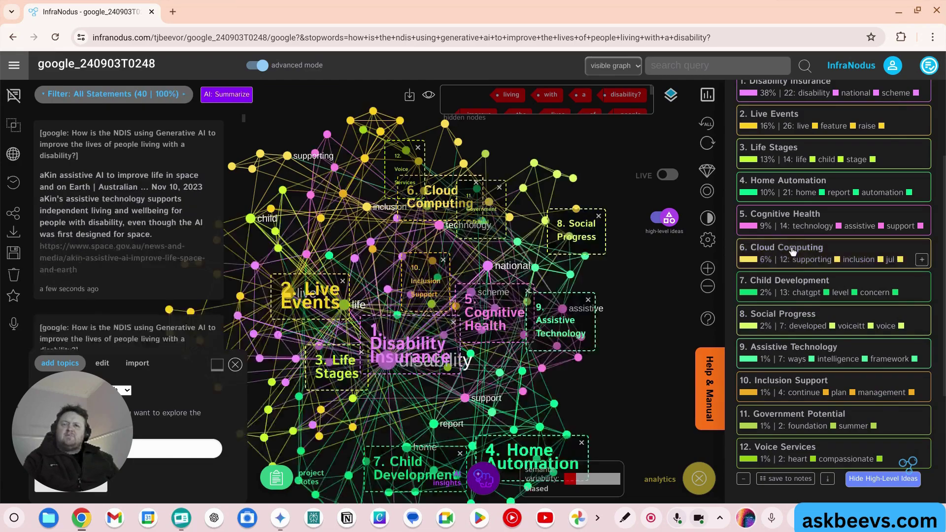
left_click(789, 189)
left_click(789, 190)
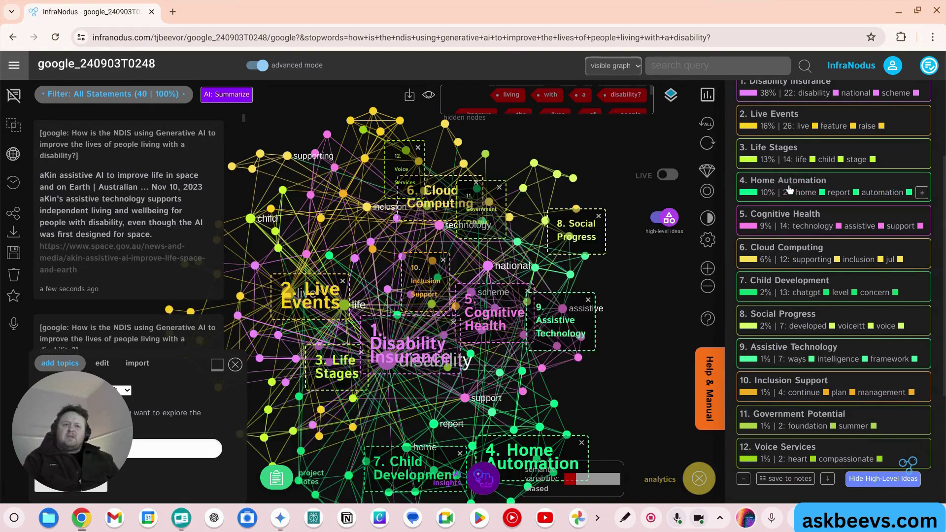
left_click(802, 354)
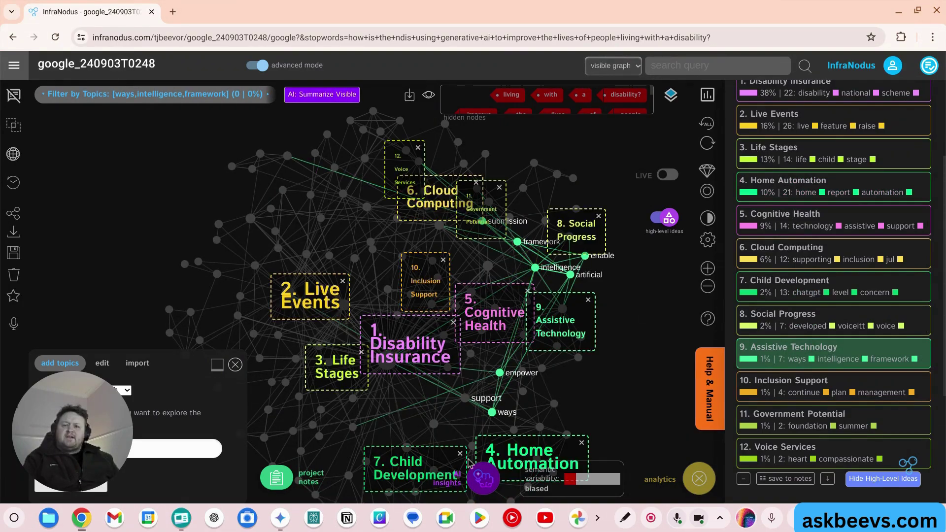
left_click(486, 482)
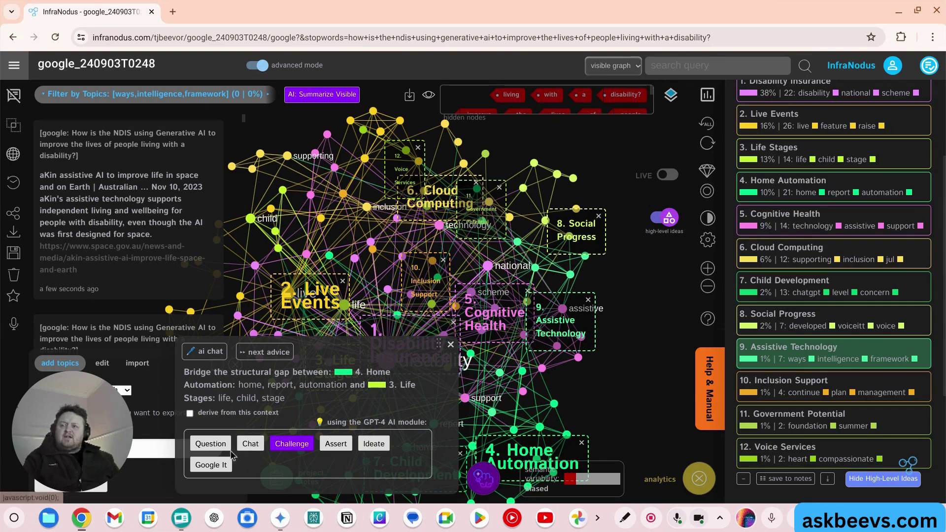
Generate a GPT-4 idea bridging Home Automation and Life Stages, then filter to Assistive Technology alone.
left_click(253, 444)
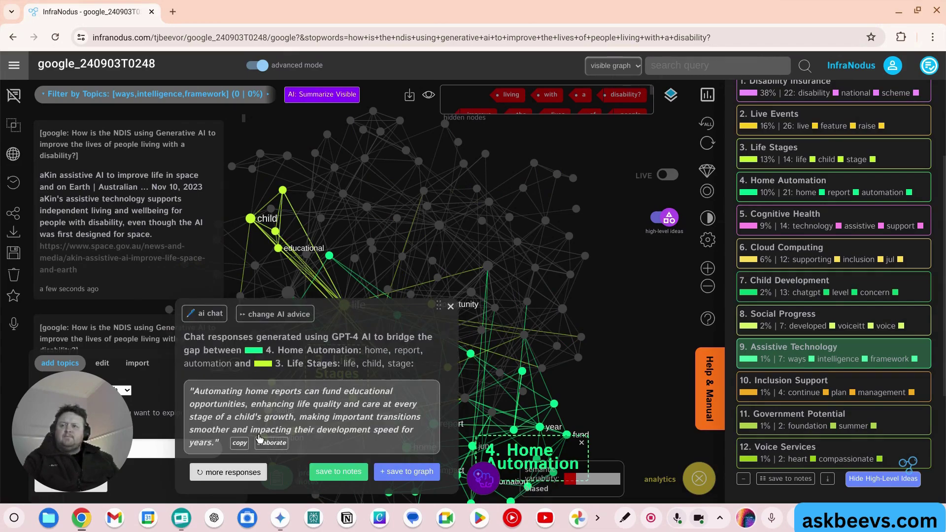
left_click(206, 315)
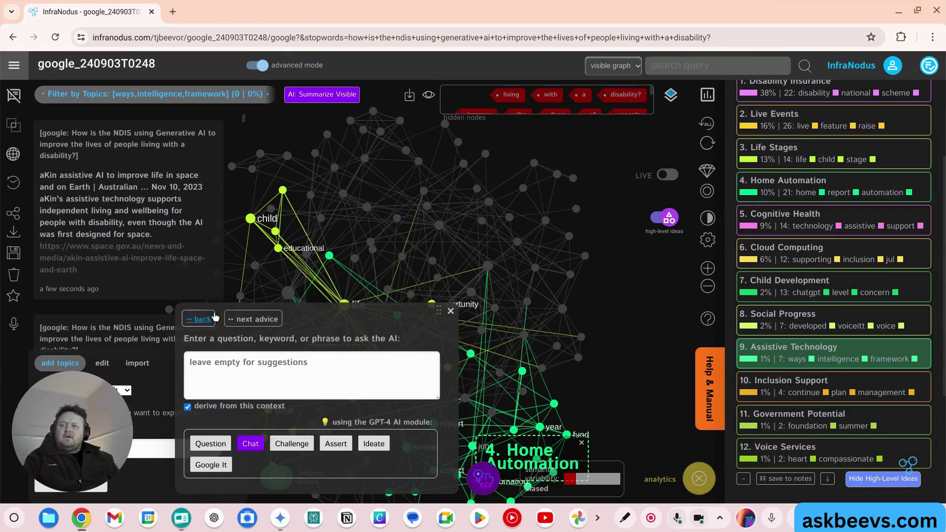
left_click(782, 358)
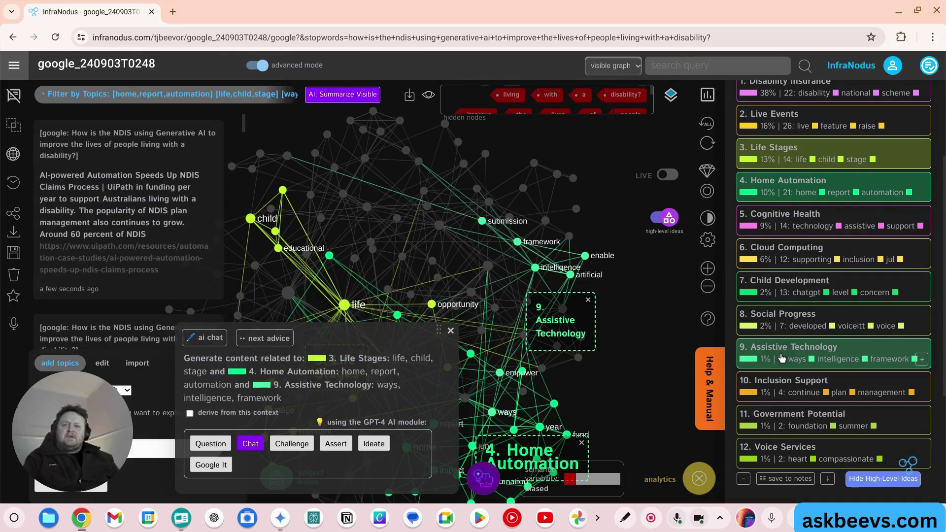
left_click(784, 357)
scroll(785, 348, "up", 2)
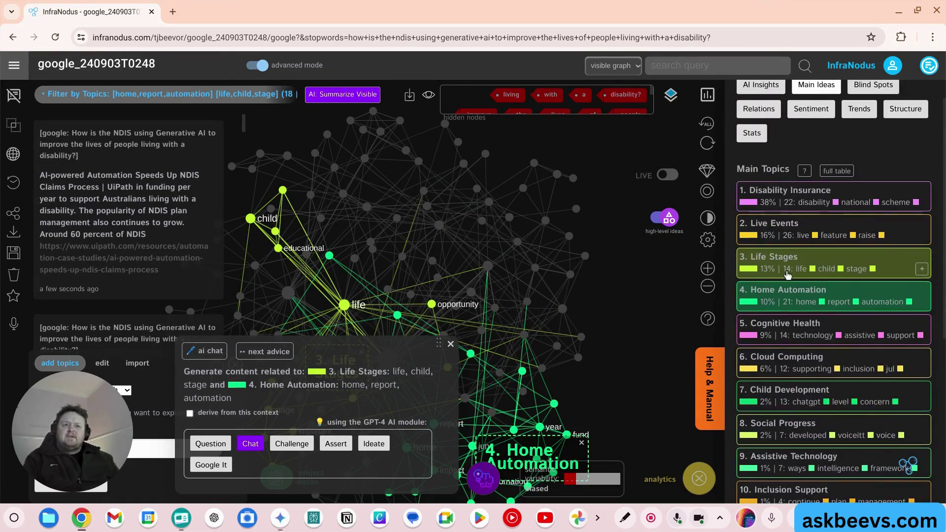
left_click(785, 267)
scroll(784, 268, "down", 3)
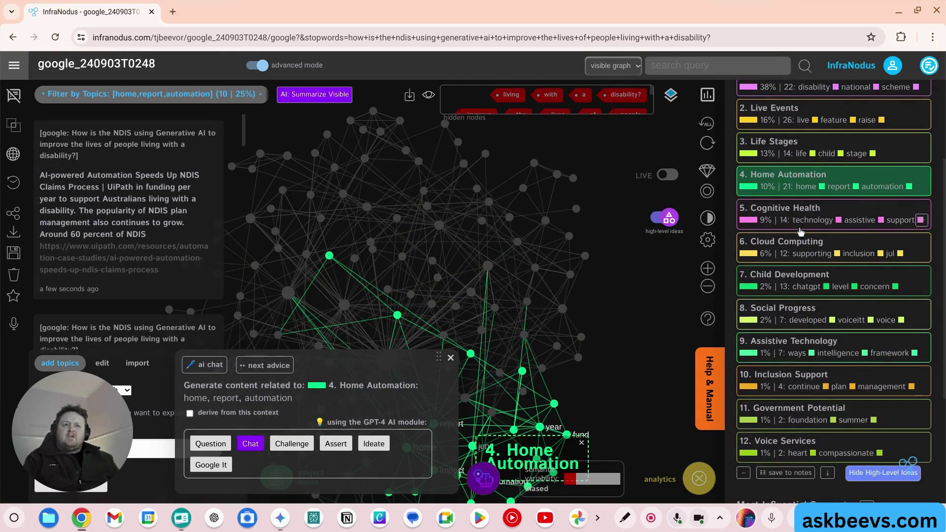
left_click(779, 190)
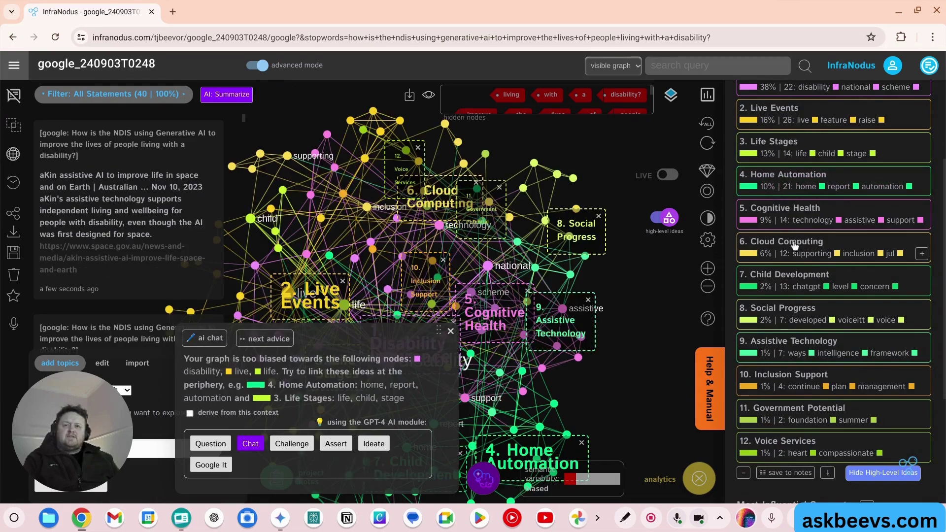
left_click(785, 347)
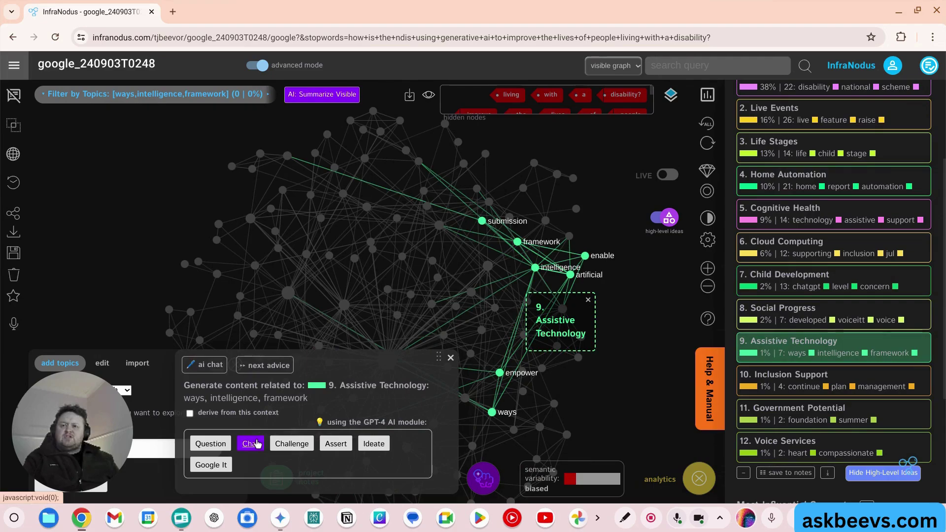
Ask GPT-4 chat: 'please provide example programs looking at generative AI for people with disabilities'.
left_click(228, 370)
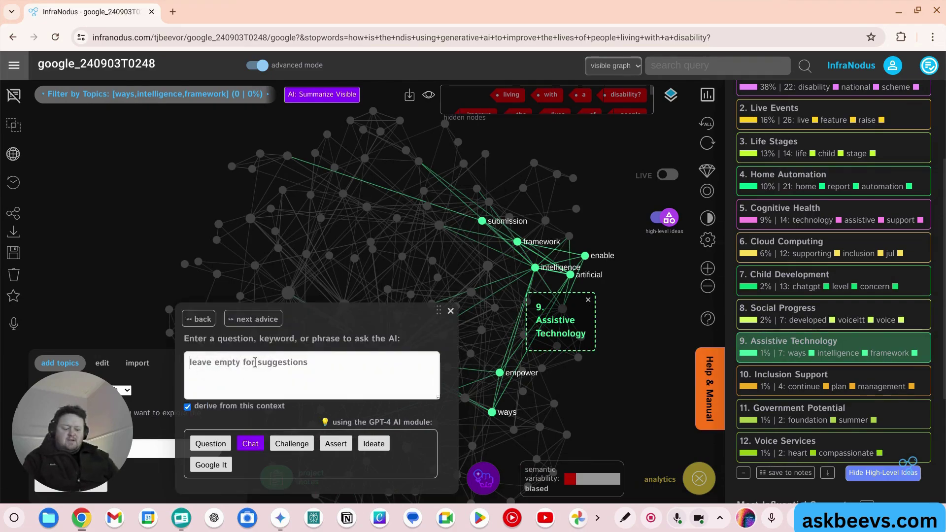
left_click(255, 362)
type("plea")
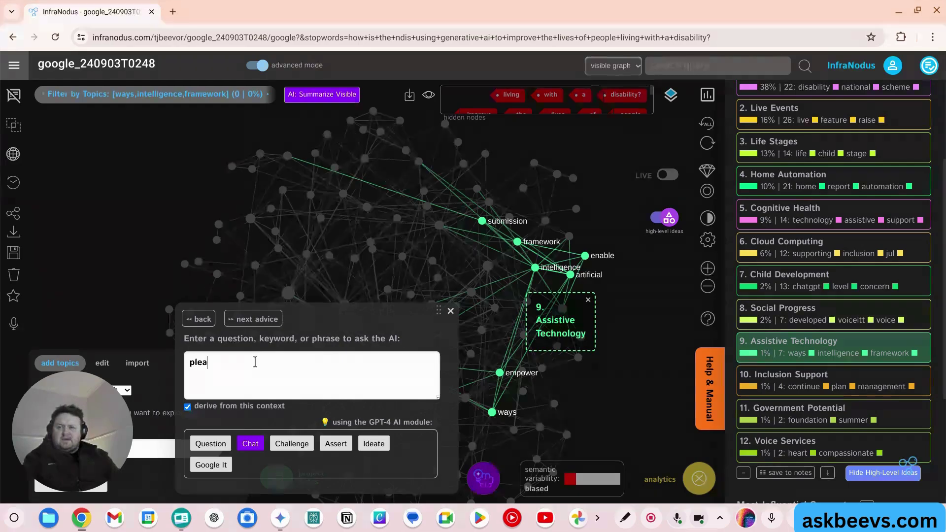
type("se provide ex")
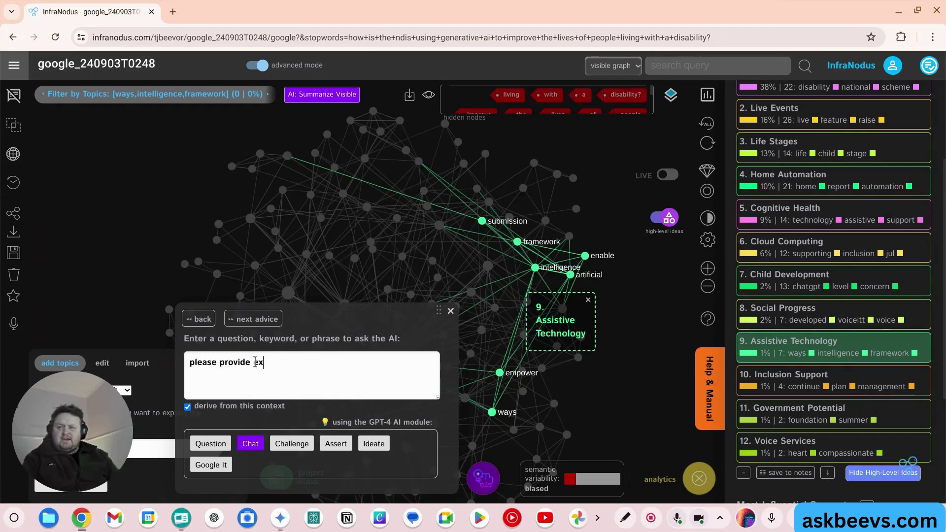
type("ample programs looking at generative AI for p")
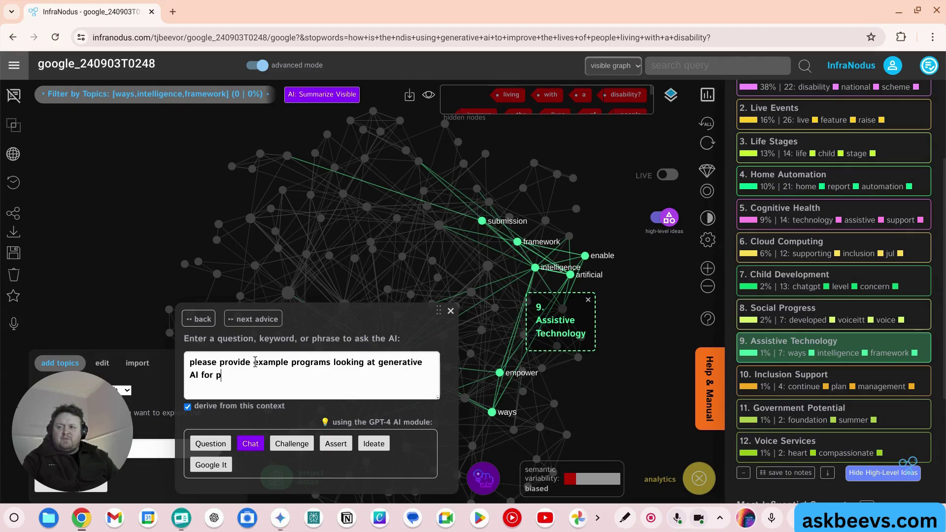
type("eople with disabilities")
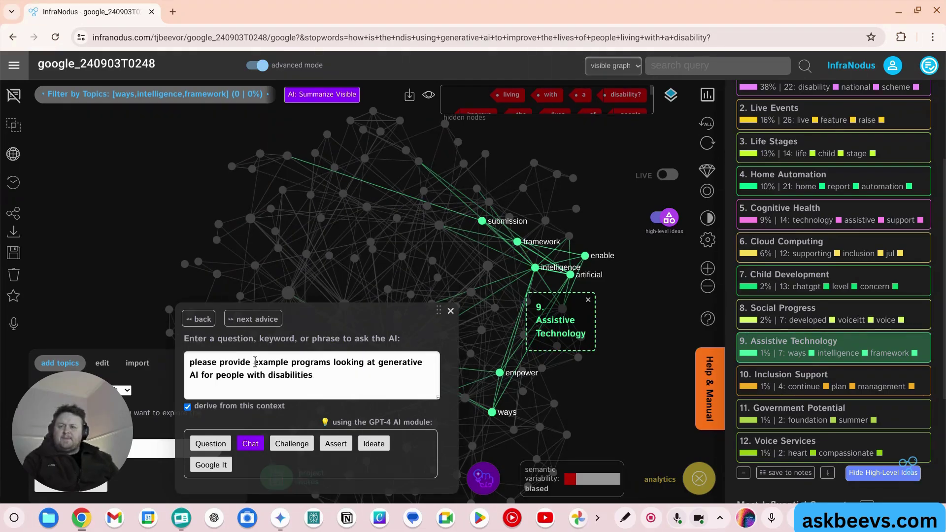
left_click(256, 443)
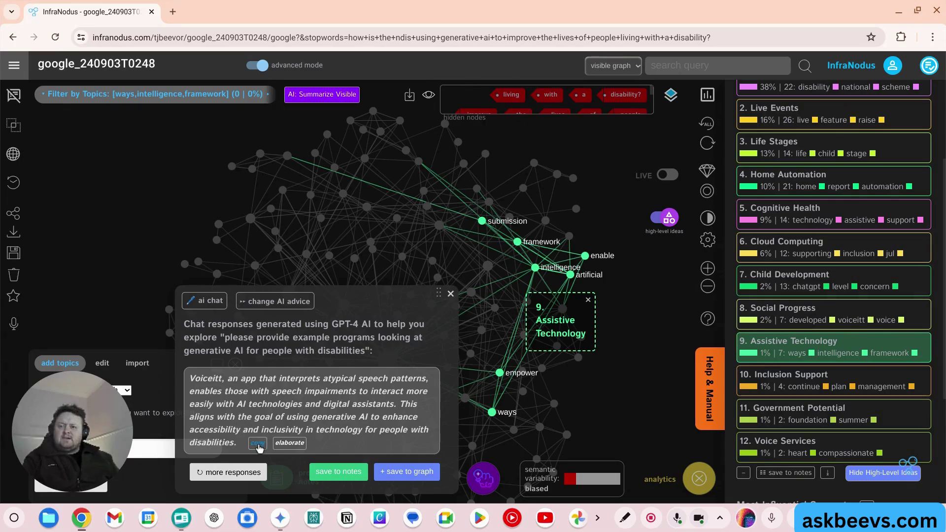
Save the Voiceitt answer to Project Notes, close them, and request a GPT-4 elaboration.
left_click(328, 472)
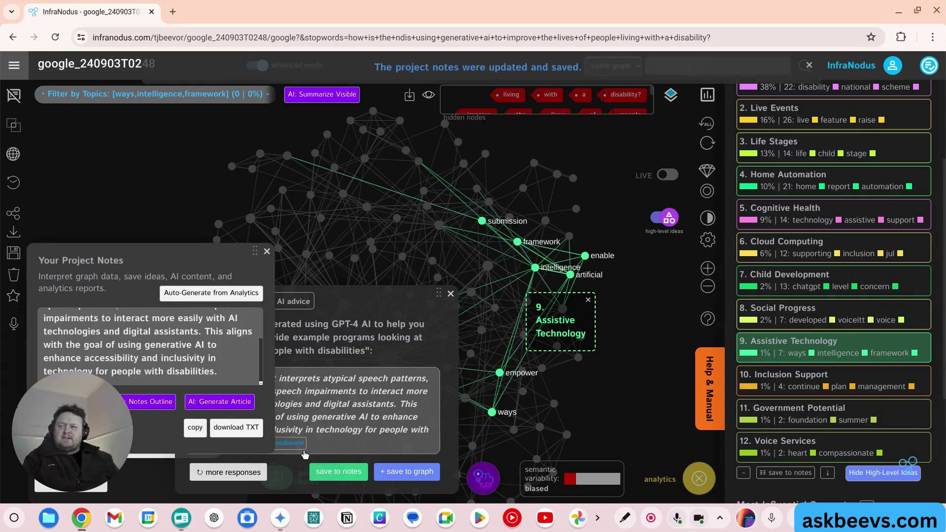
left_click_drag(74, 429, 105, 257)
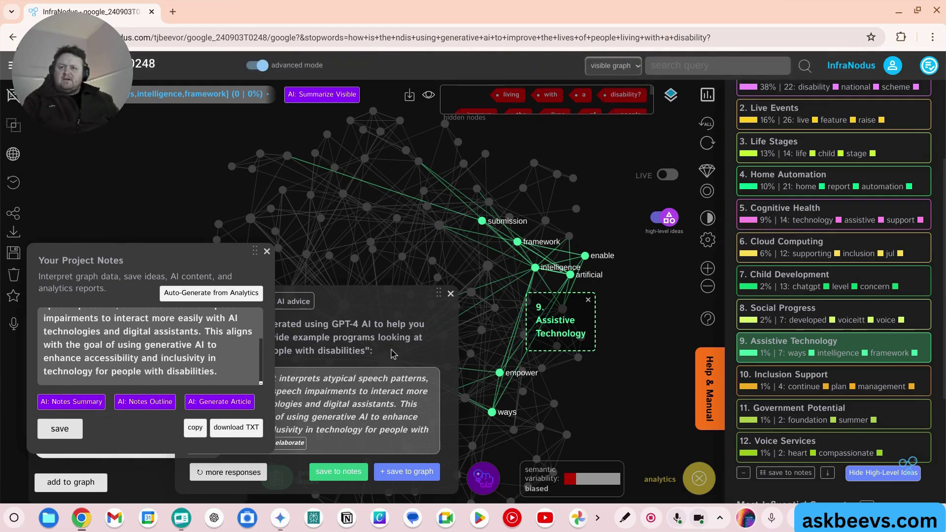
left_click(266, 251)
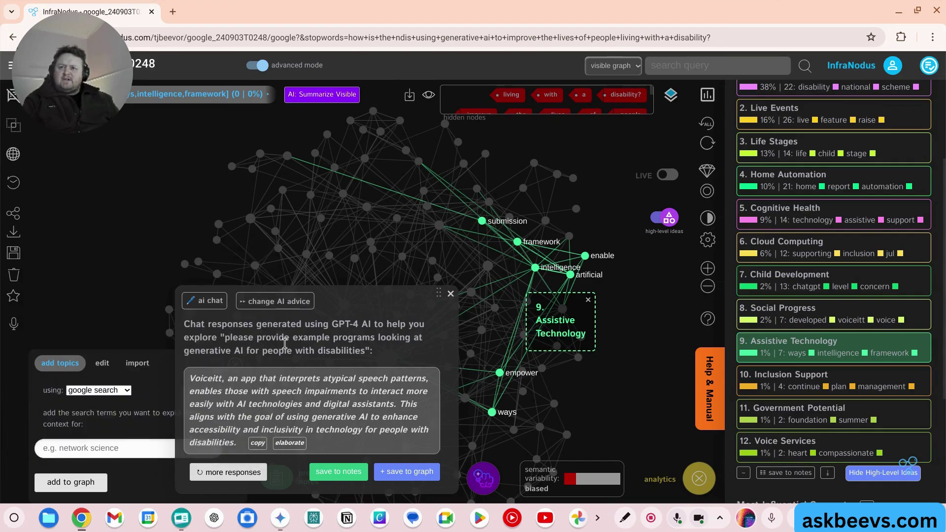
left_click(289, 443)
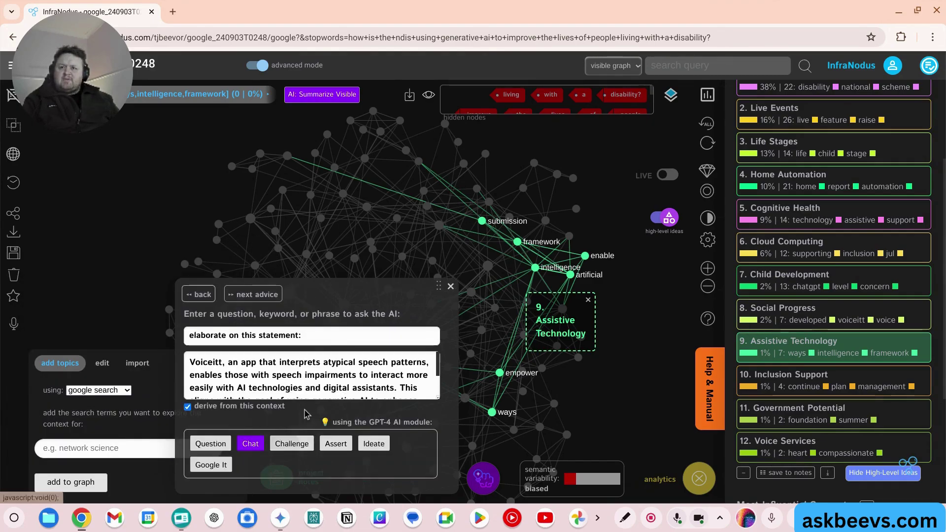
left_click(252, 443)
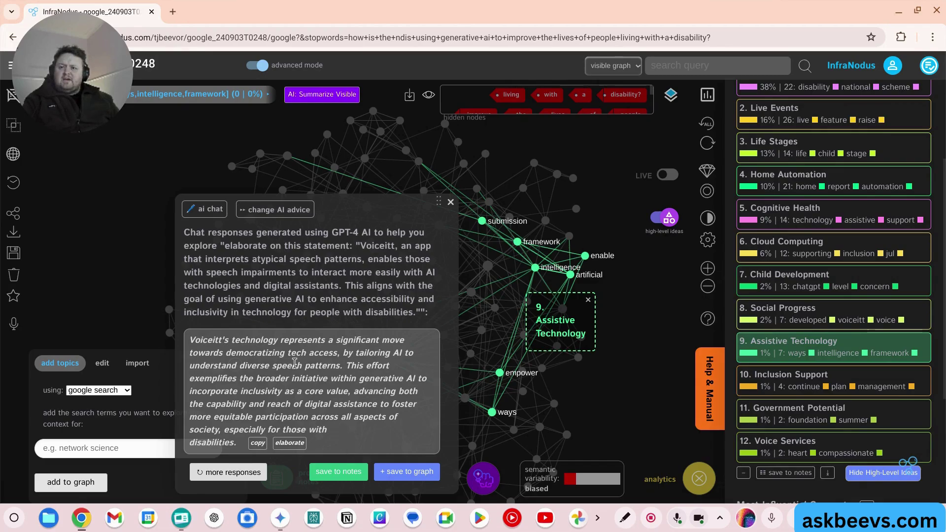
Ask GPT-4 'What about ChatGPT? What is the NDIS using that for?' and return to the empty prompt.
left_click(206, 209)
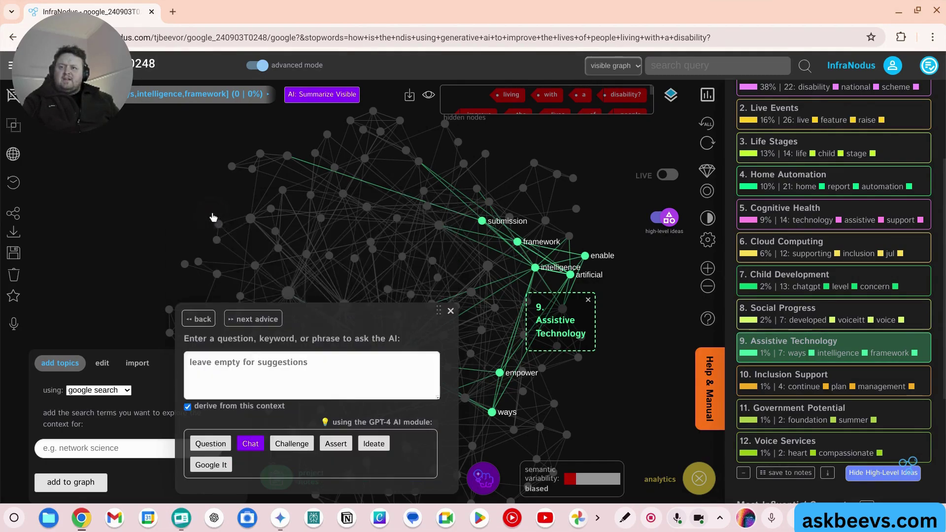
left_click(261, 375)
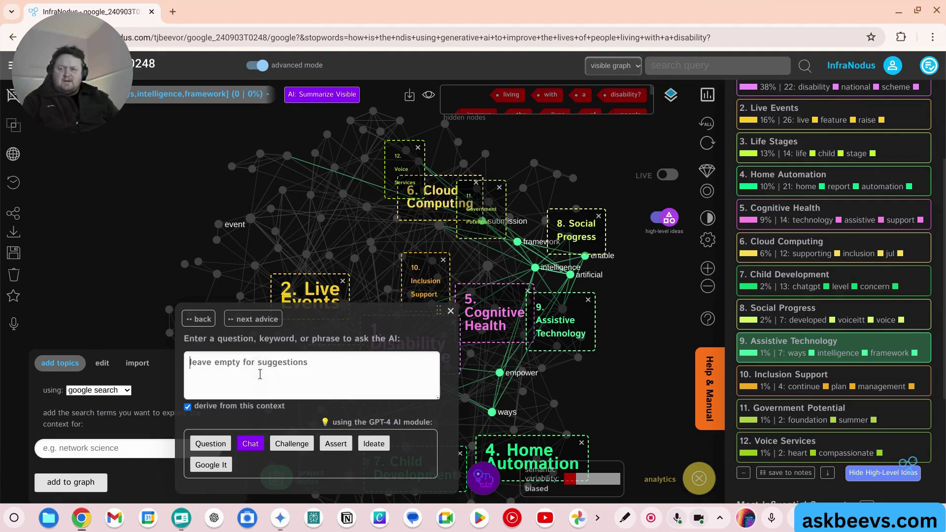
type("What about ")
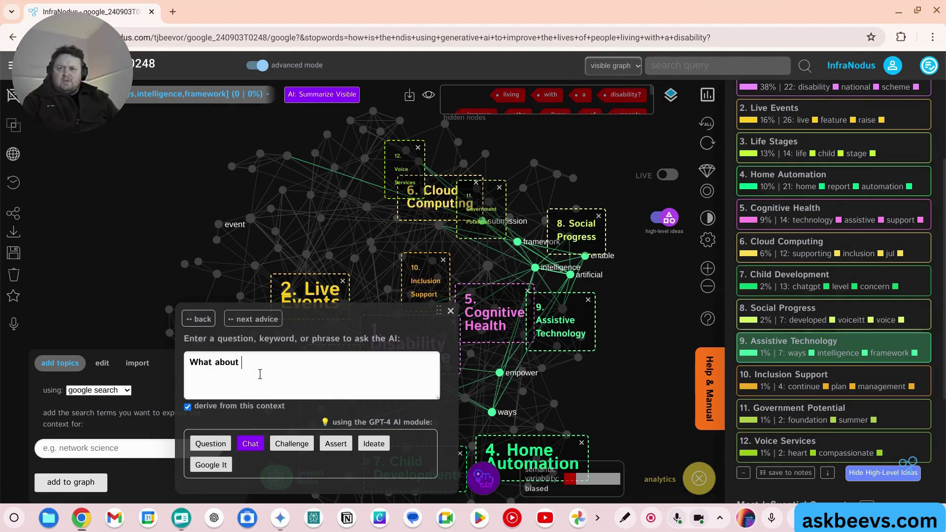
type("ChatGPT? What a")
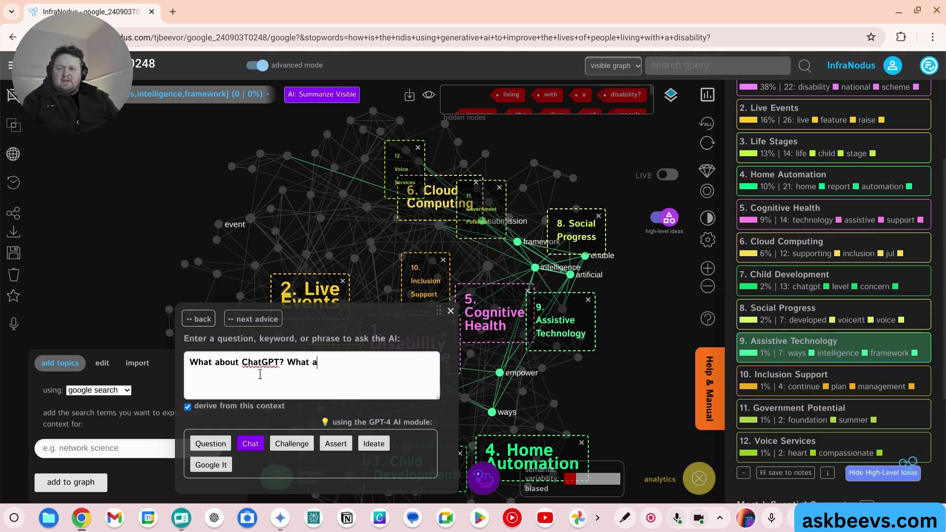
key("BackSpace")
type("is the NDIS")
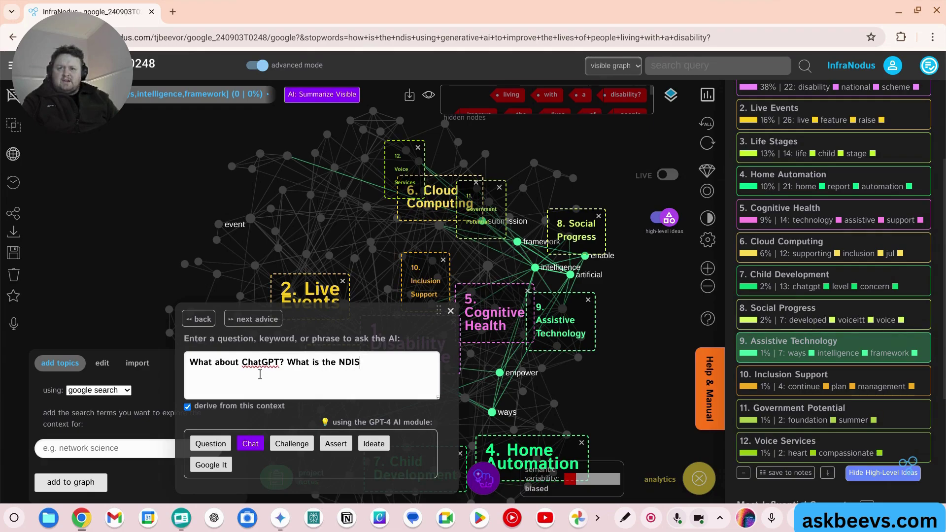
type(" using that for>?")
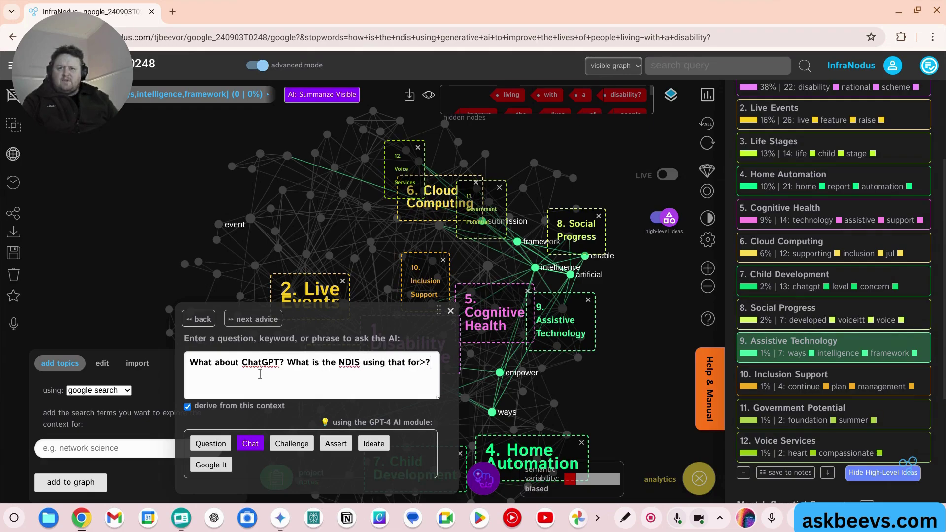
key("BackSpace")
key("BackSpace")
key("BackSpace")
type("r?")
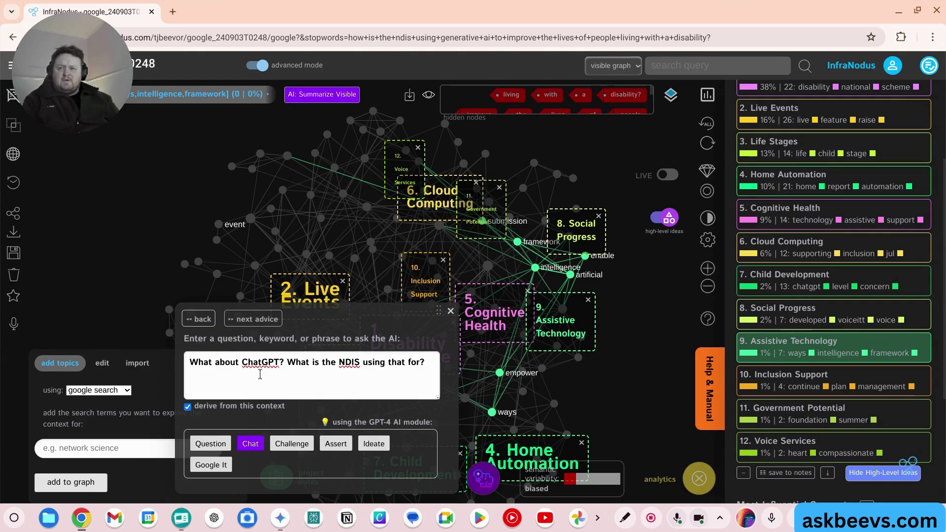
left_click(251, 445)
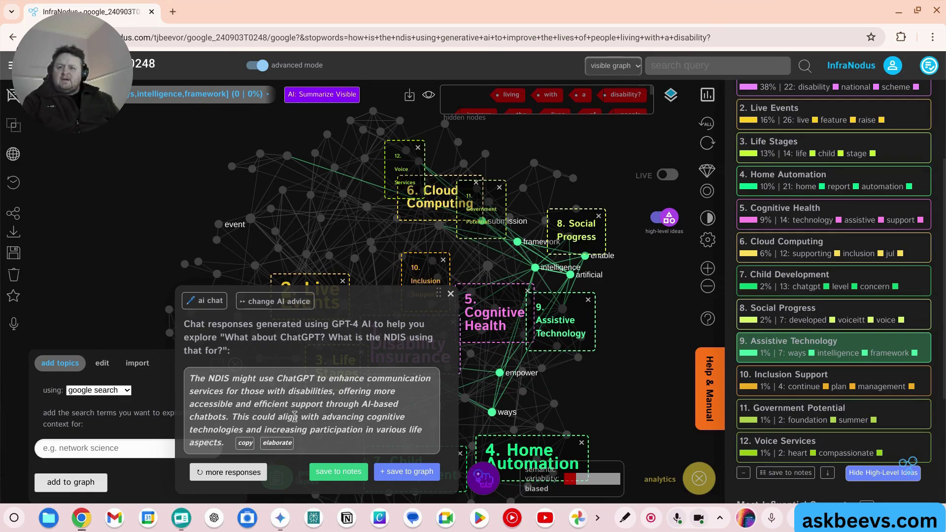
left_click(206, 305)
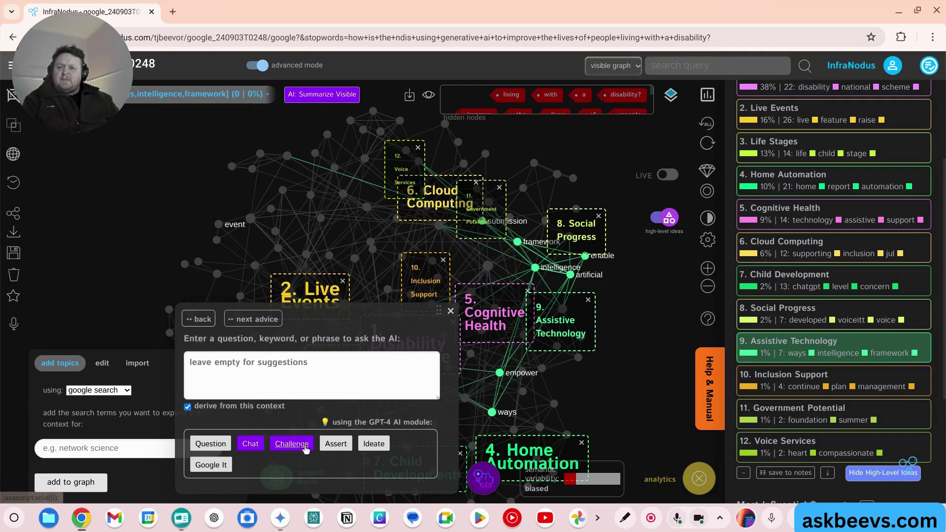
Generate GPT ideas bridging Assistive Technology and save two, the latest on personalized transcription chatbots, to notes.
left_click(374, 443)
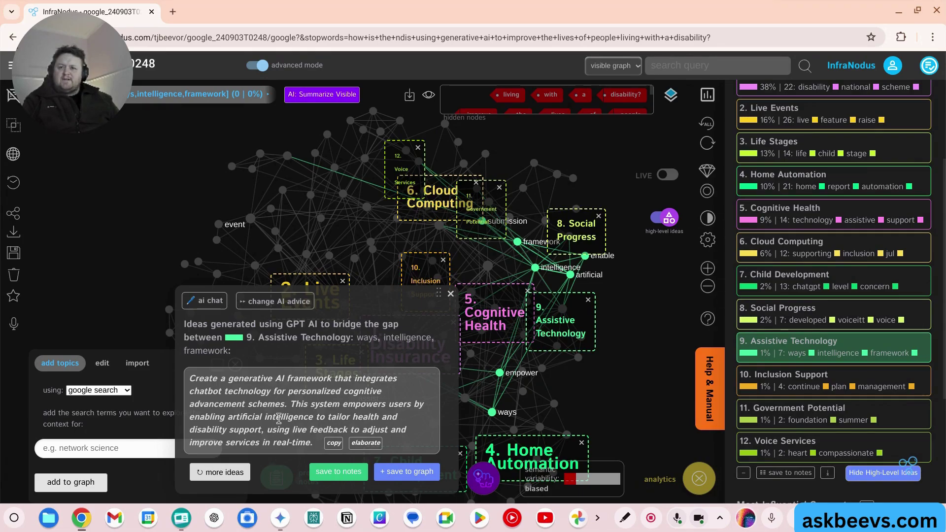
left_click(339, 472)
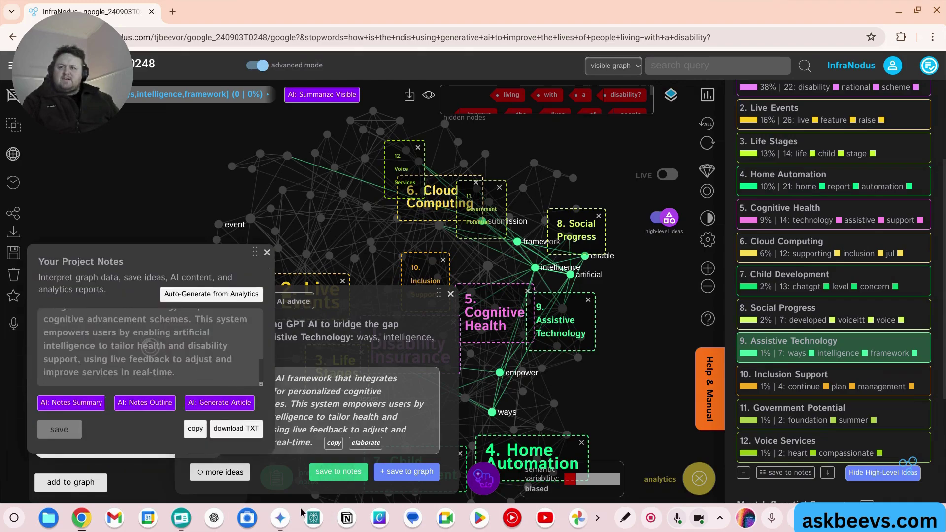
left_click(267, 251)
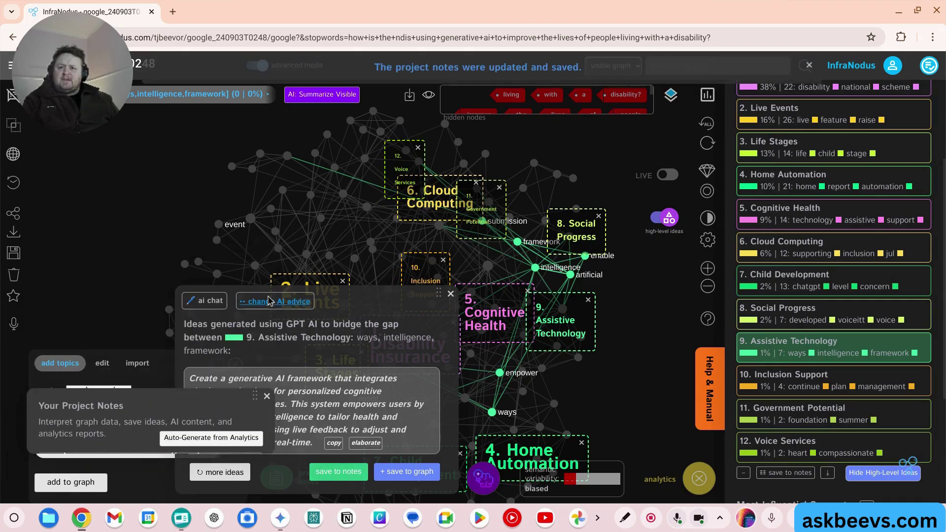
left_click(233, 472)
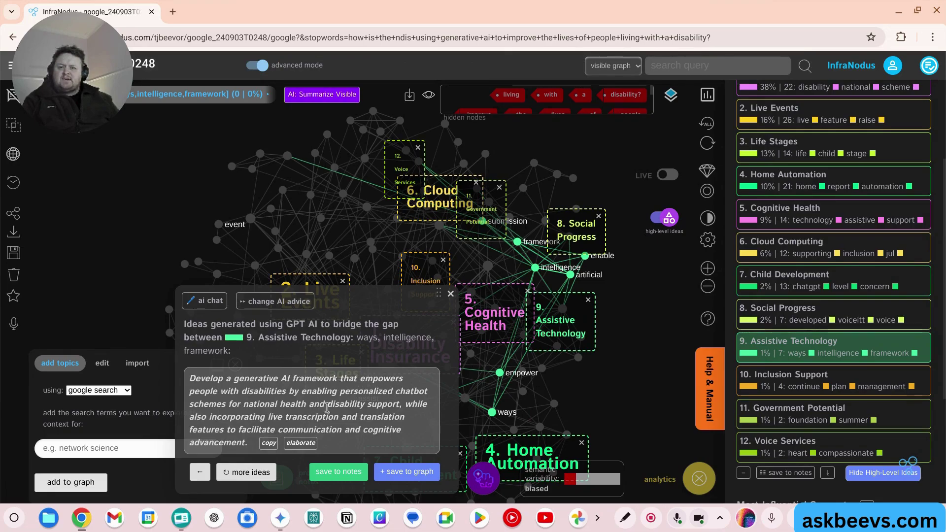
left_click(323, 473)
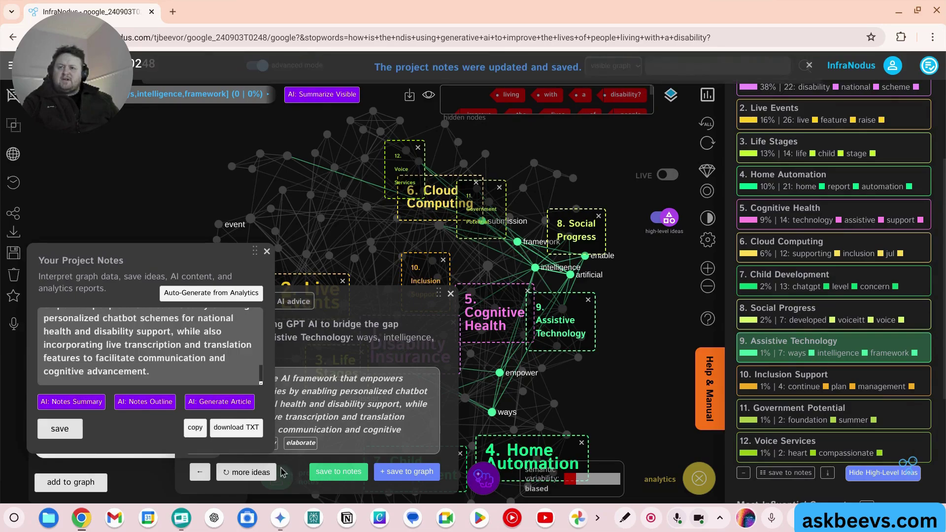
left_click(267, 252)
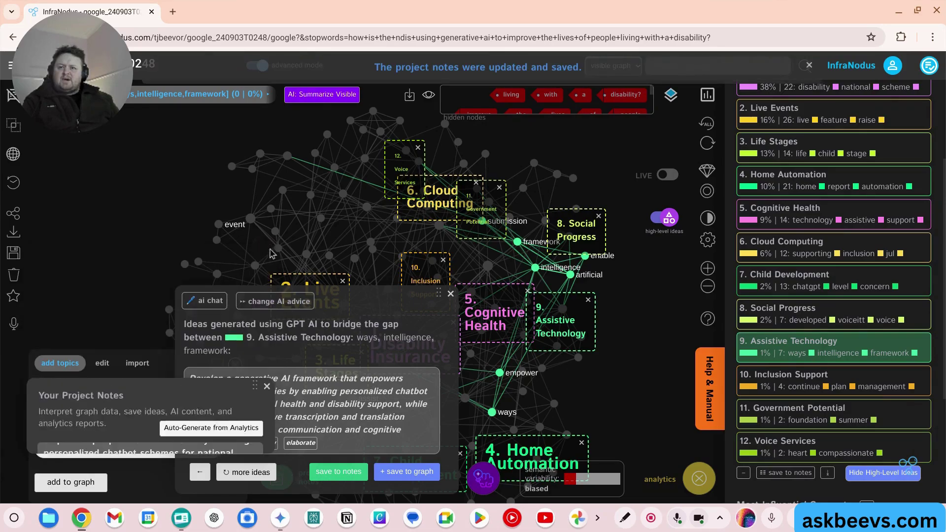
Save two more Assistive Technology ideas, including an AI creativity framework, to notes and copy the notes.
left_click(247, 474)
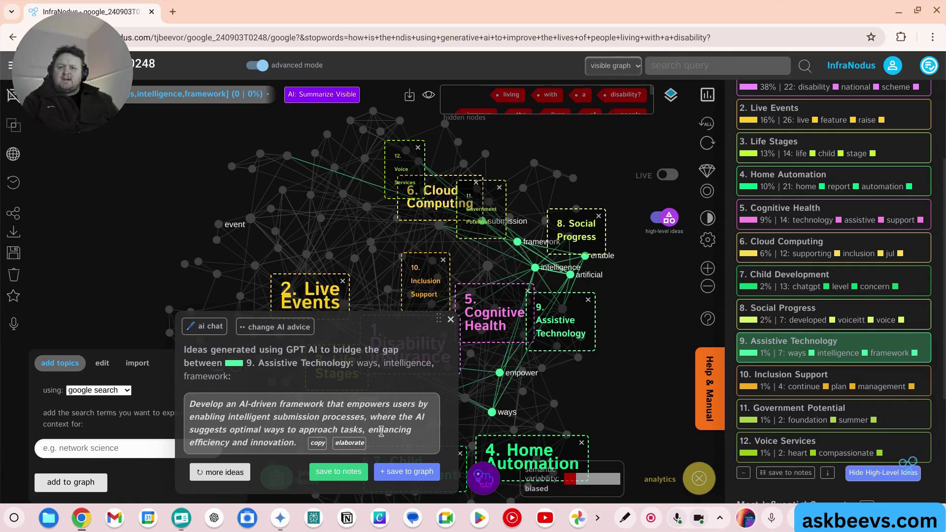
left_click(339, 472)
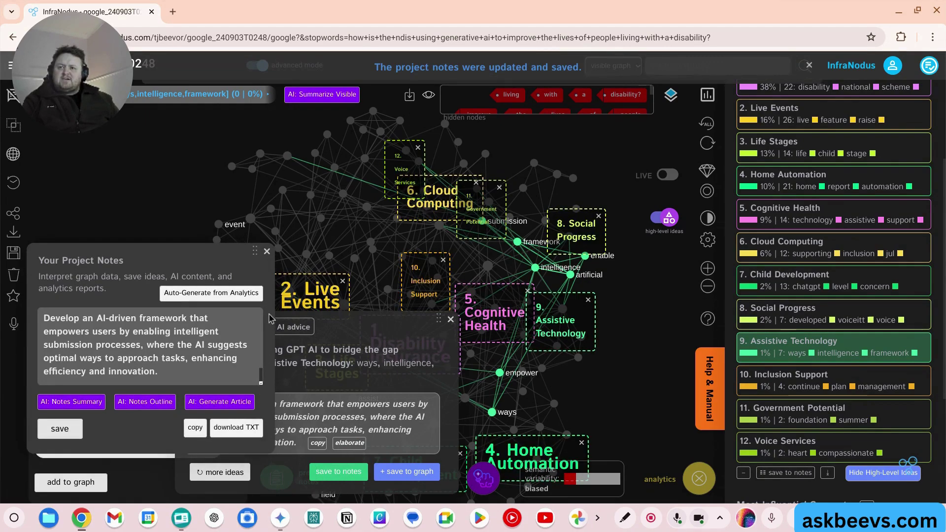
left_click(267, 252)
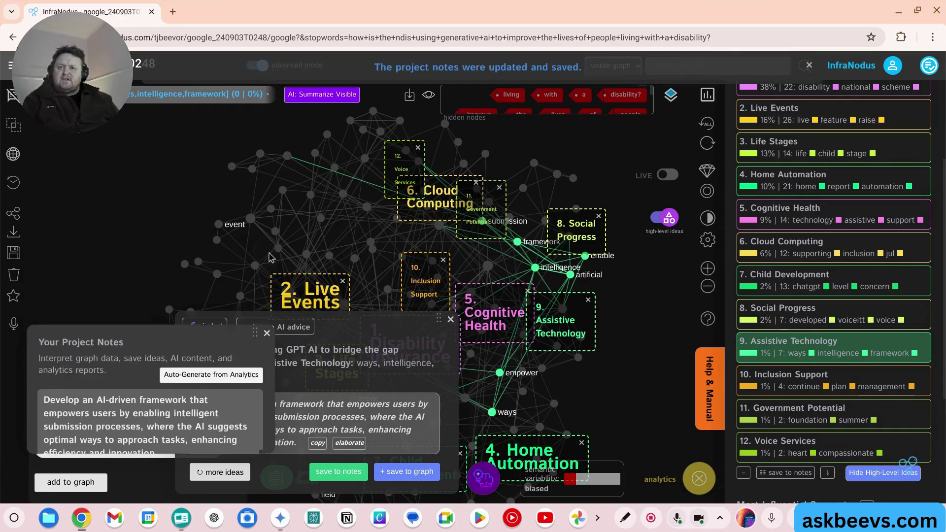
left_click(235, 475)
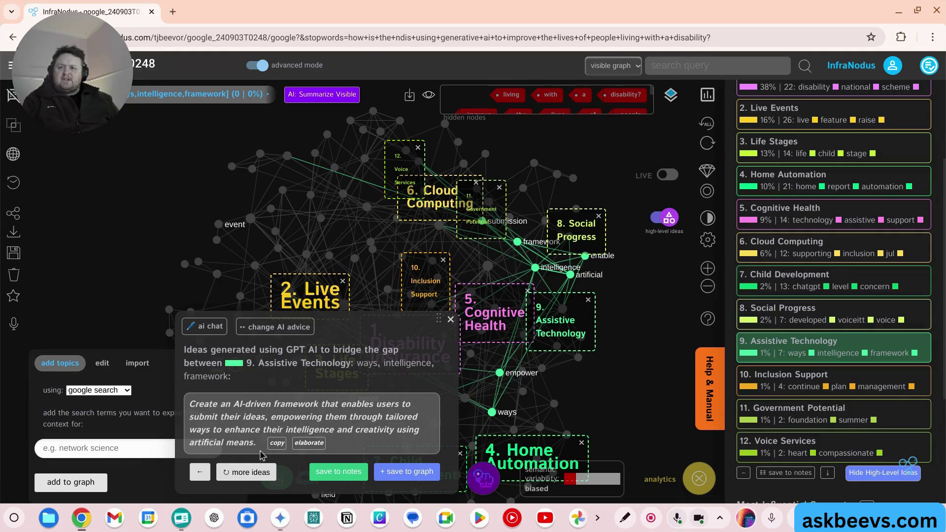
left_click(326, 472)
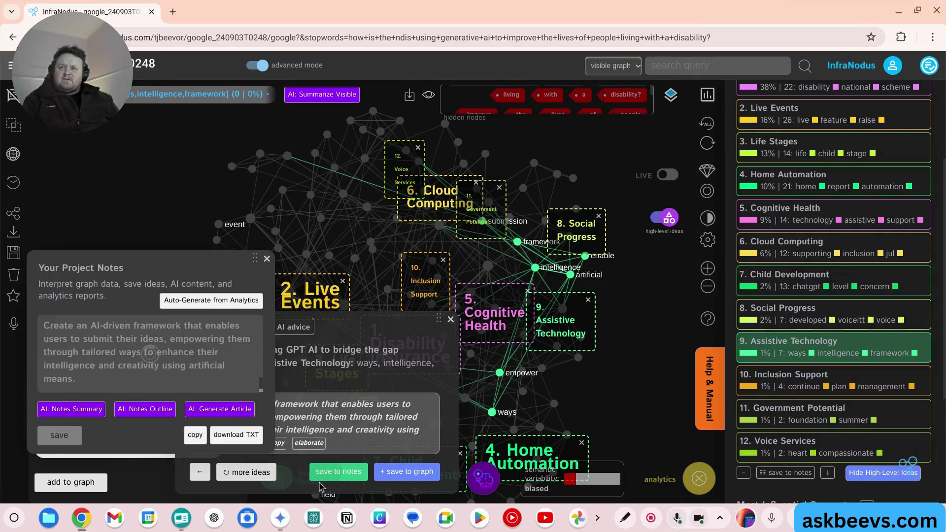
left_click(196, 428)
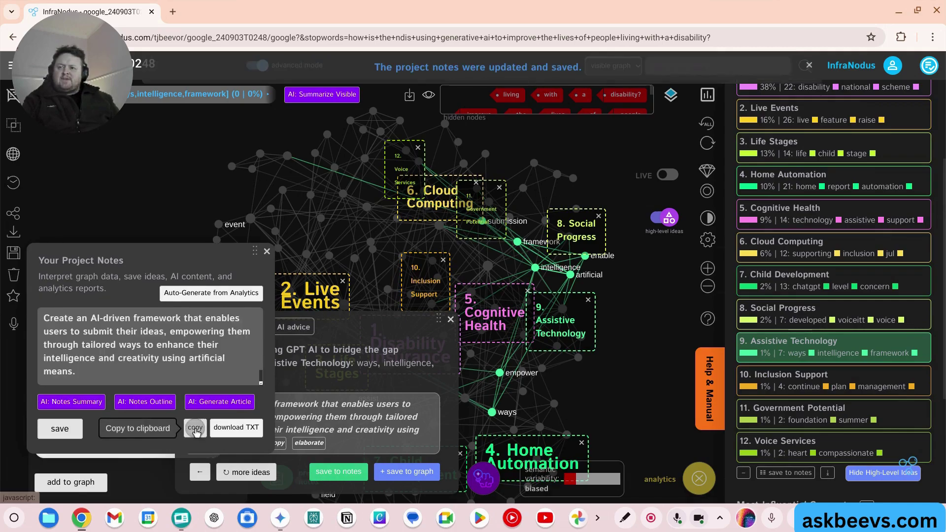
In Gemini, request an NDIS email on generative AI helping people with disabilities, pasting the saved ideas.
left_click(172, 11)
left_click(280, 518)
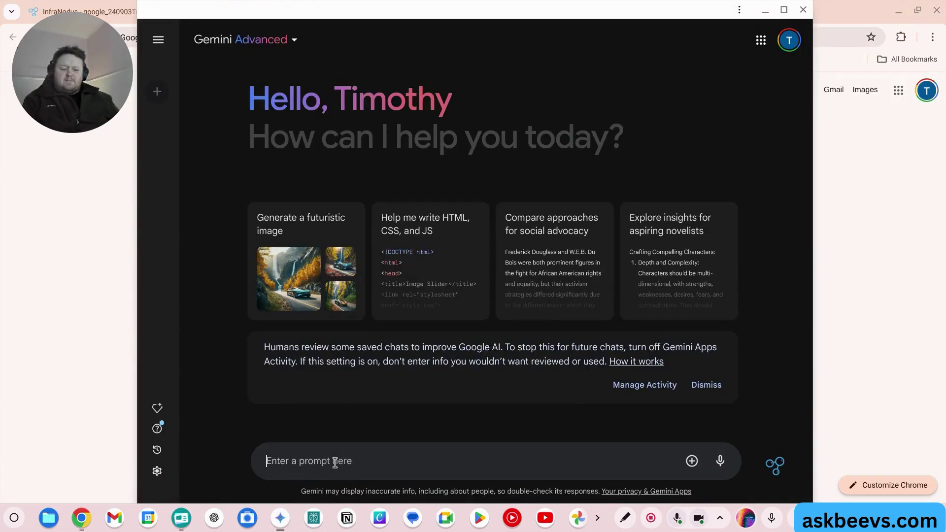
type("write me an email to the NDIS in Australia giving them some ideas of how they coul")
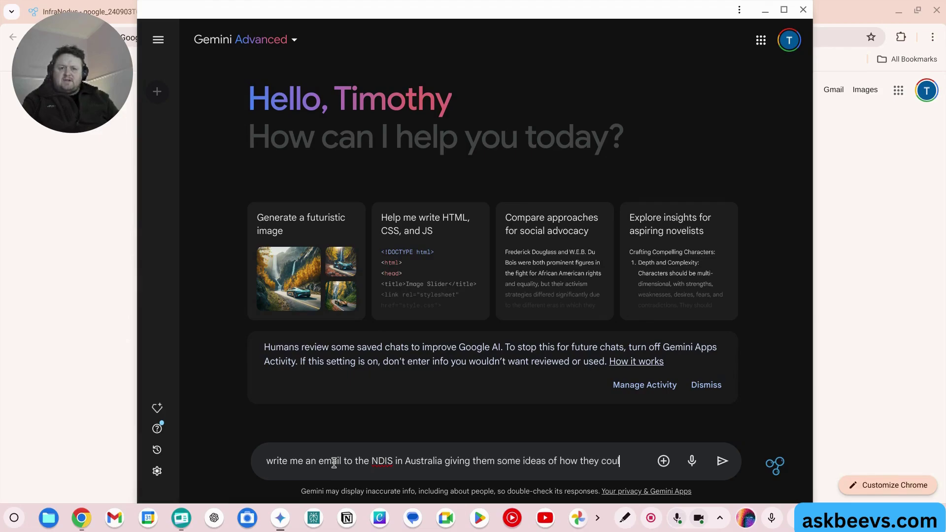
type("d help people with disabi")
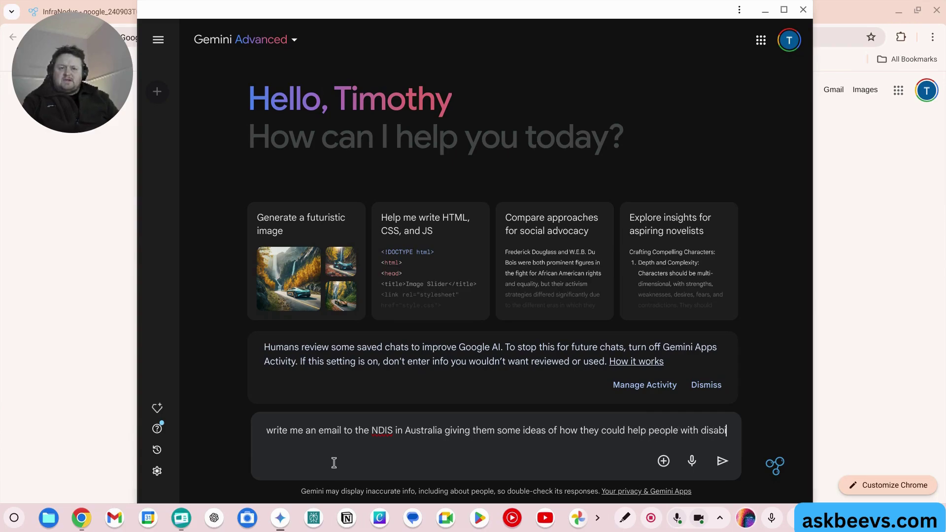
type("lities live better lives wi")
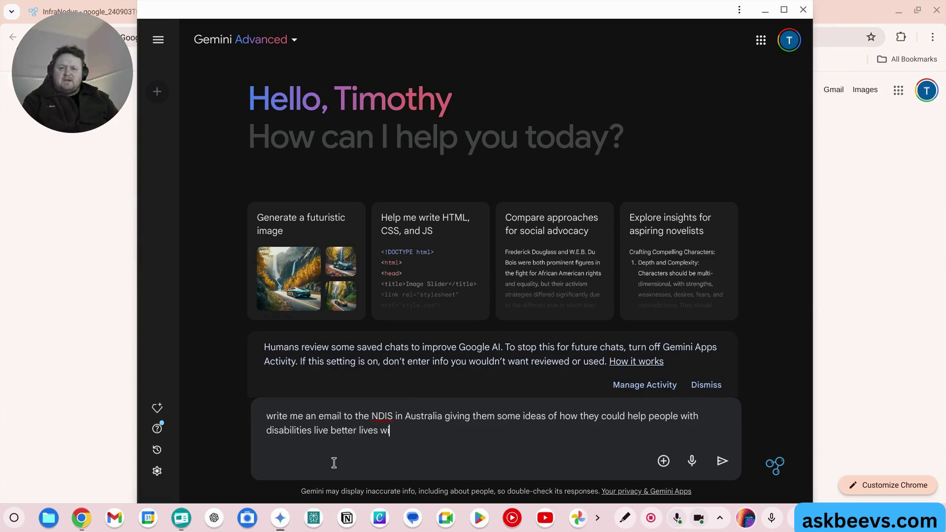
type("generative AI:")
type("Voiceitt, an app that interprets atypical speech patterns, enables those with speech impairments to interact more easily with AI technologies and digital assistants. This aligns with the goal of using generative AI to enhance accessibility and inclusivity in technology for people with disabilities.  Create a generative AI framework that integrates chatbot technology for personalized cognitive advancement schemes. This system empowers users by enabling artificial intelligence to tailor health and disability support, using live feedback to adjust and improve services in real-time.  Develop a generative AI framework that empowers people with disabilities by enabling personalized chatbot schemes for national health and disability support, while also incorporating live transcription and translation features to facilitate communication and cognitive advancement.  Develop an AI-driven framework that empowers users by enabling intelligent submission processes, where the AI suggests optimal ways to approach tasks, enhancing efficiency and innovation.  Create an AI-driven framework that enables users to submit their ideas, empowering them through tailored ways to enhance their intelligence and creativity using artificial means.")
Submit the request and read Gemini's NDIS email draft down to its sign-off.
key("Return")
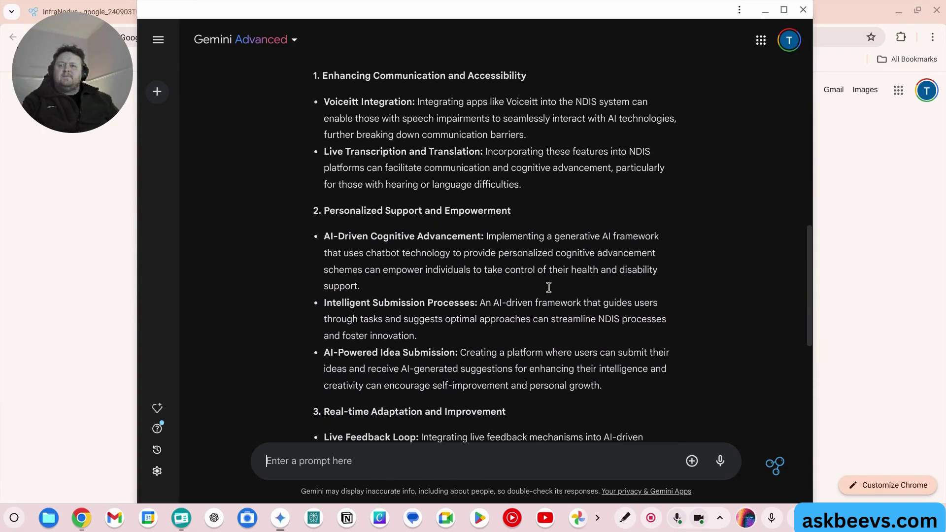
scroll(549, 287, "down", 2)
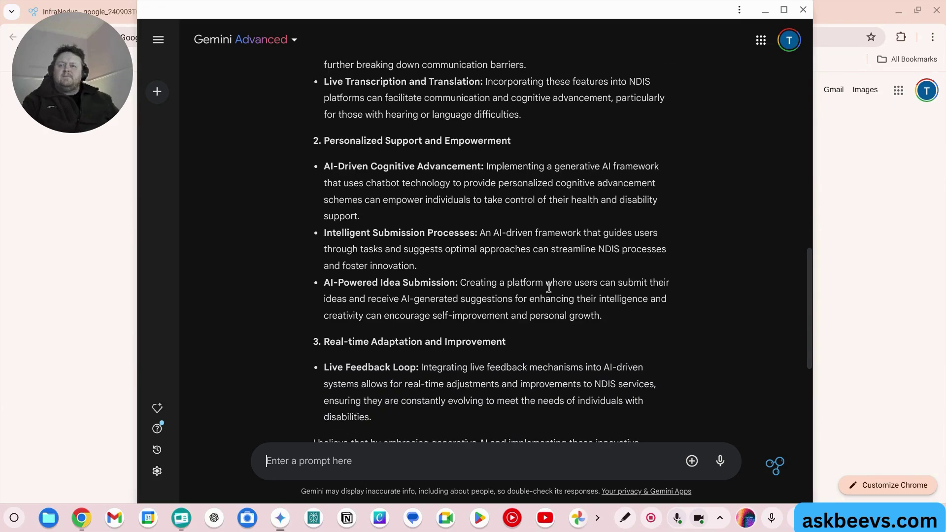
scroll(549, 288, "down", 3)
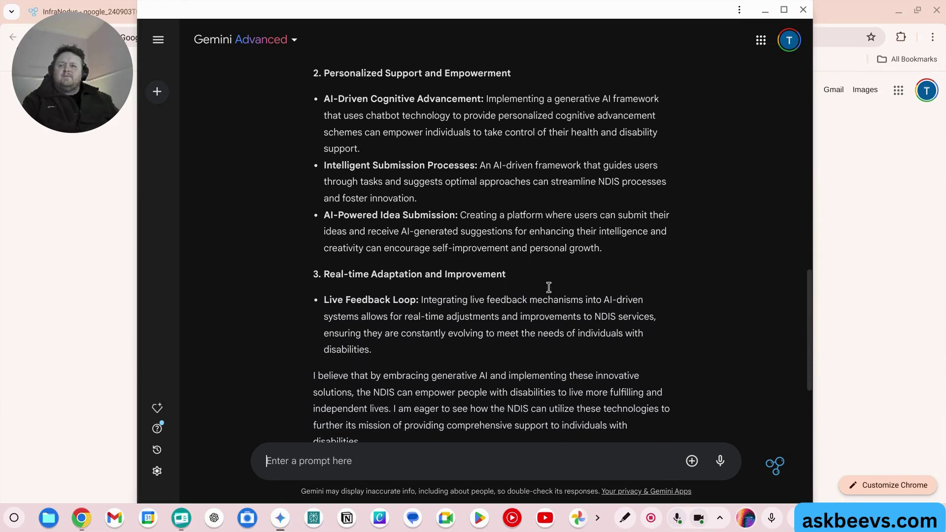
scroll(549, 288, "down", 3)
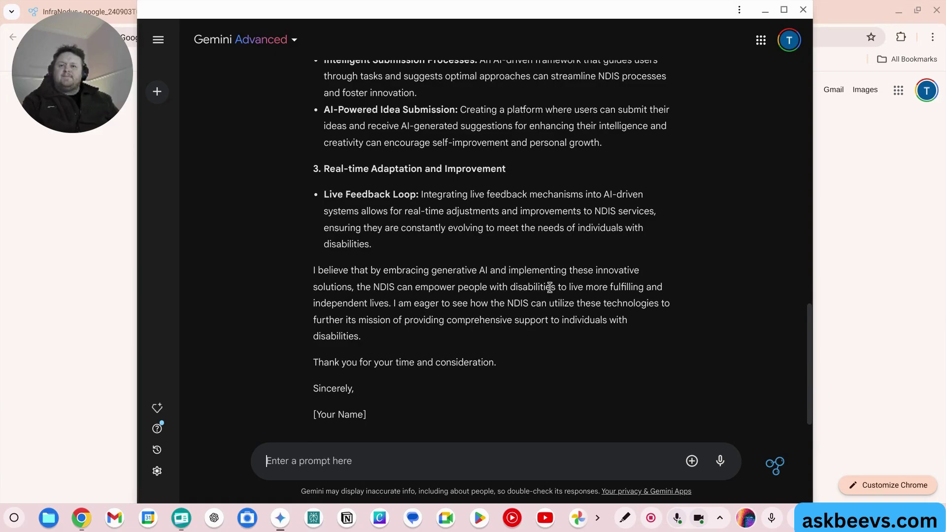
Minimise Gemini and return to InfraNodus's AI chat form with the project notes closed.
left_click(766, 10)
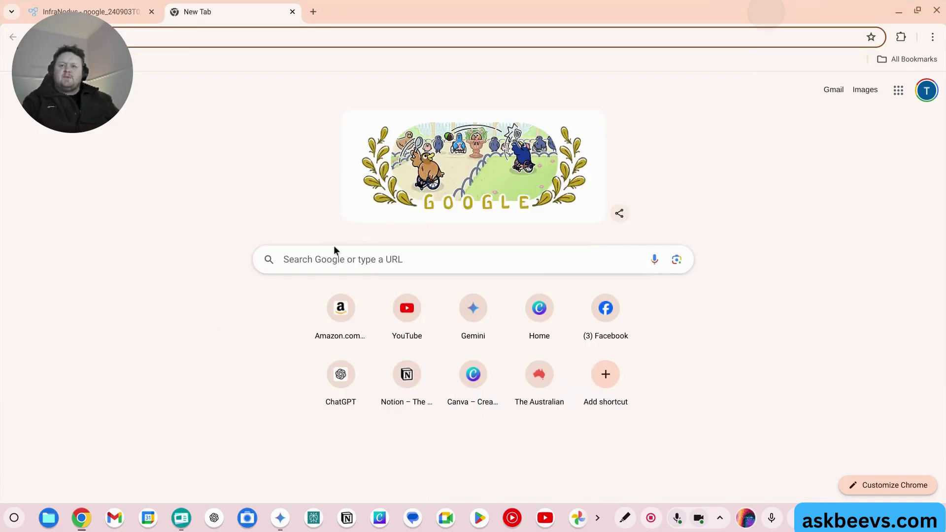
left_click(84, 11)
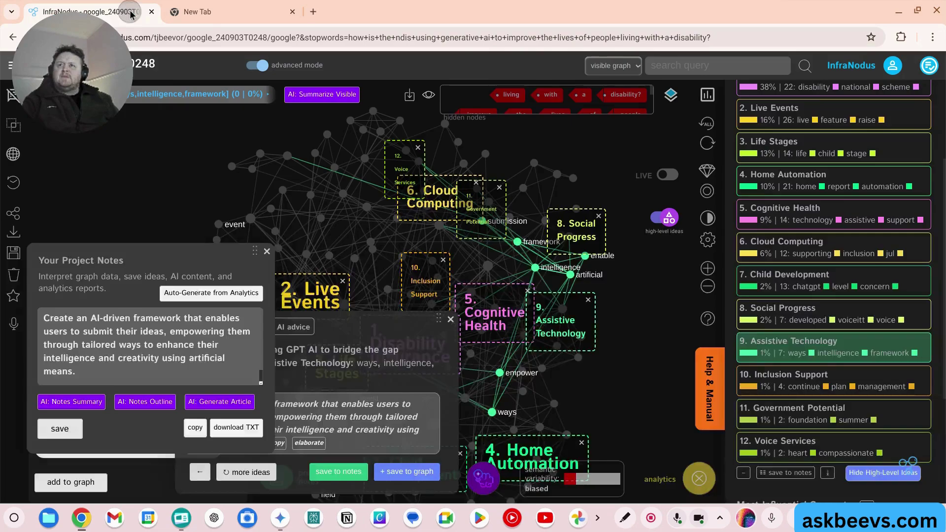
left_click(266, 251)
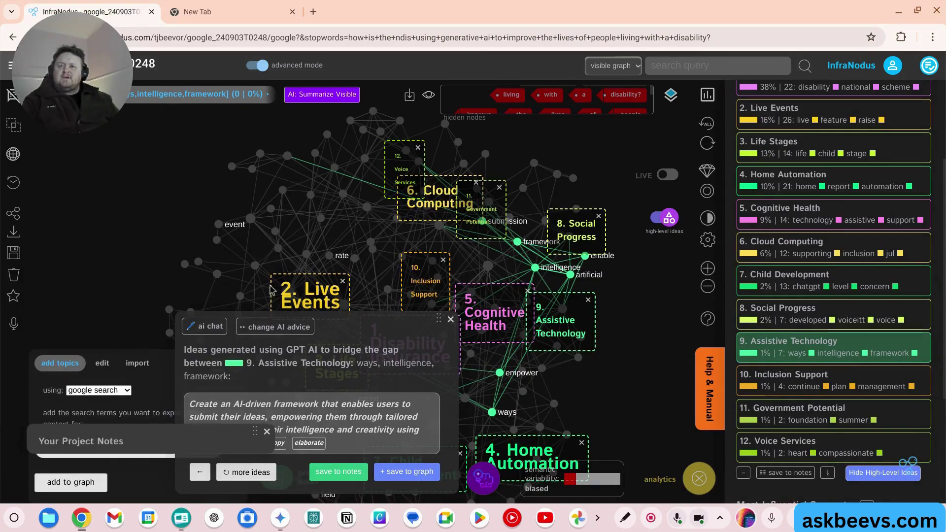
left_click(212, 328)
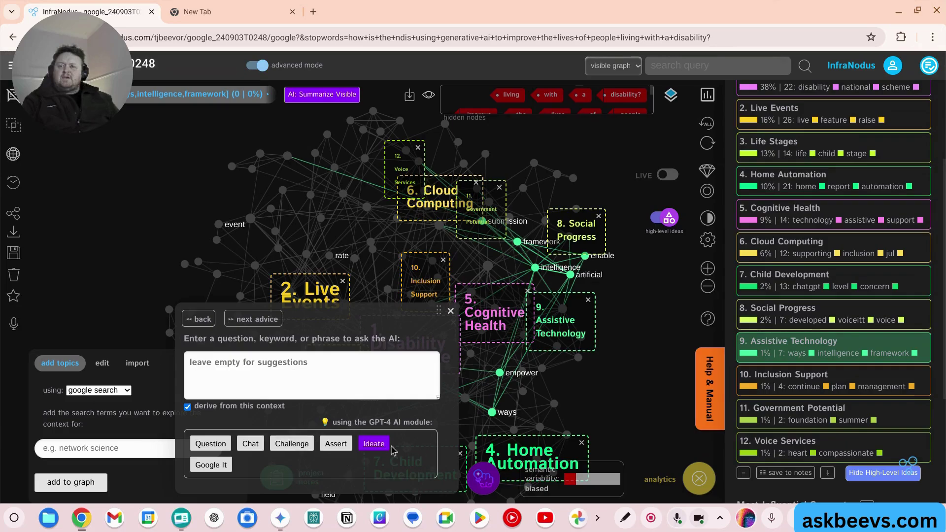
Generate two challenges to the Assistive Technology topic, then return to the AI content options.
left_click(290, 444)
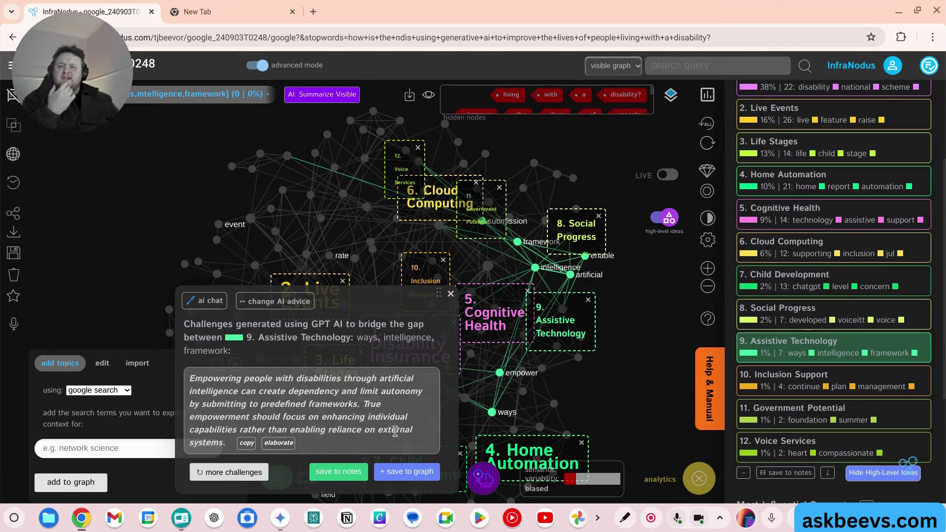
left_click(252, 473)
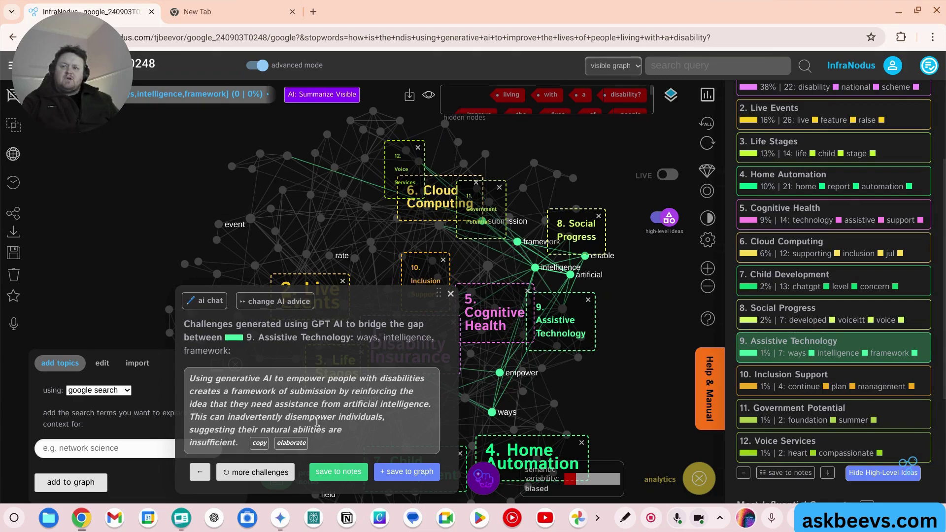
left_click(220, 303)
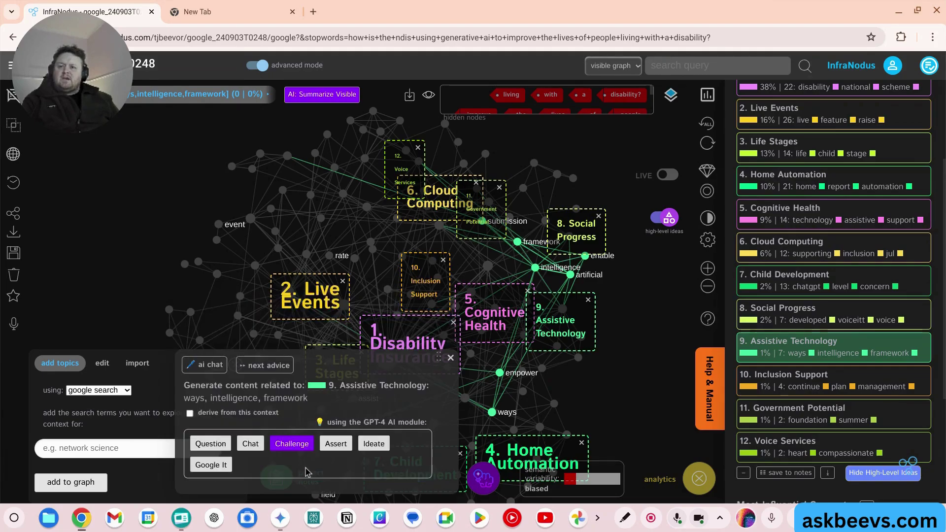
Get Google results for 'ways intelligence framework' and select the intelligence.gov AI ethics guide text.
left_click(223, 469)
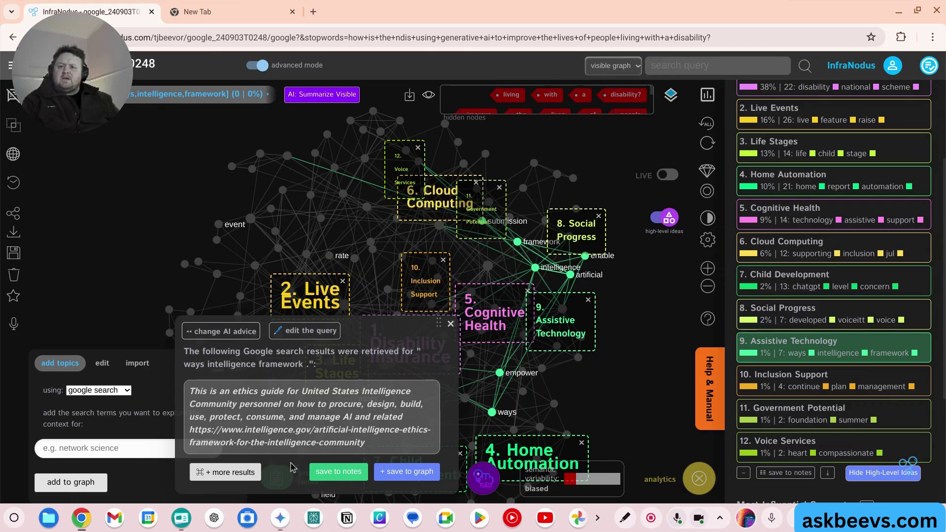
triple_click(375, 446)
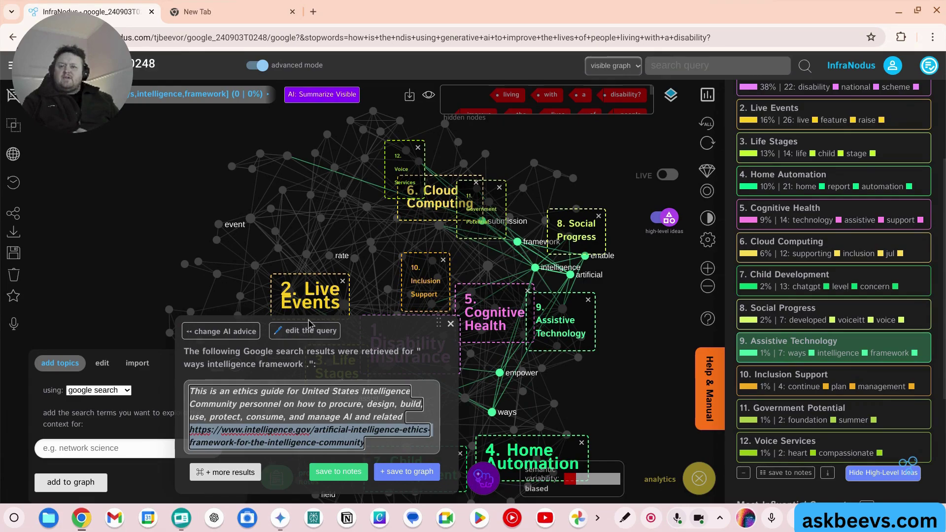
Load the copied intelligence.gov AI ethics framework link in the empty new tab.
left_click(253, 11)
left_click(249, 38)
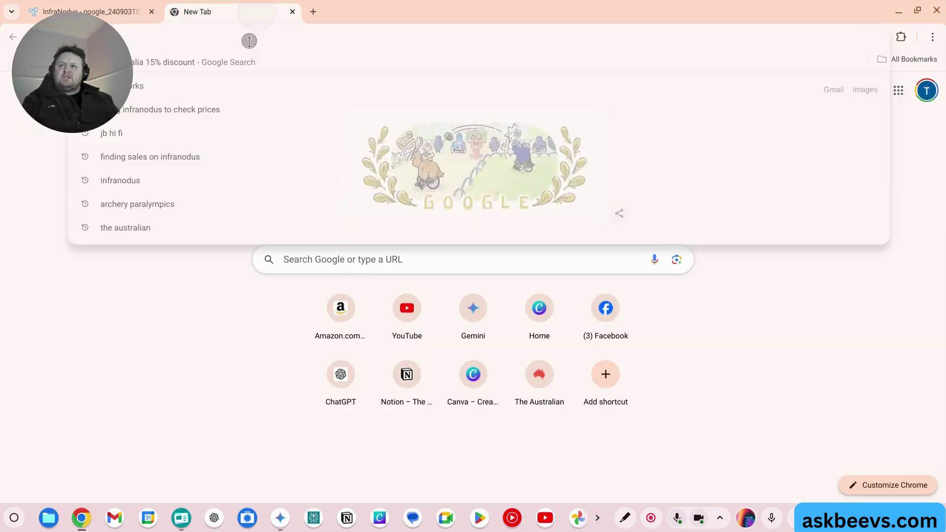
type("https://www.intelligence.gov/artificial-intelligence-ethics-framework-for-the-intelligence-community")
key("Return")
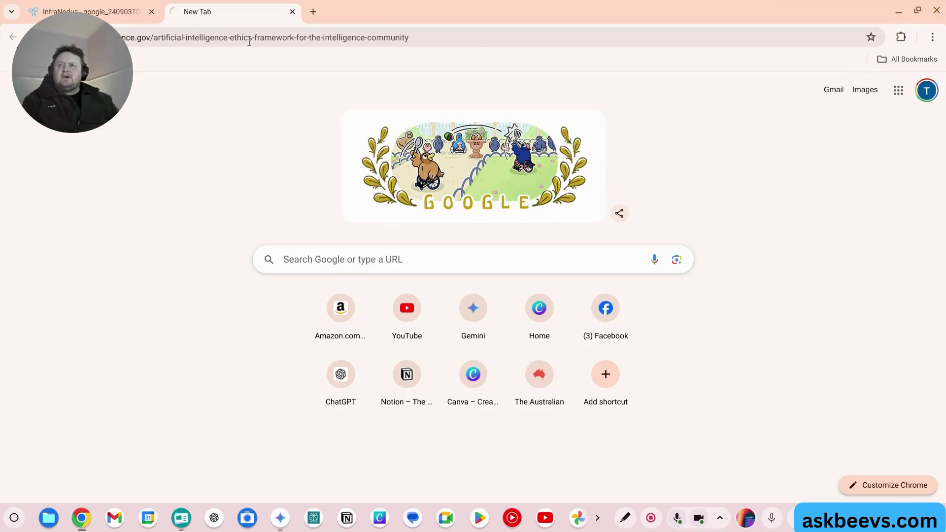
Read through the intelligence.gov AI ethics framework article, then start a fresh blank tab.
left_click_drag(125, 60, 869, 429)
scroll(539, 338, "down", 10)
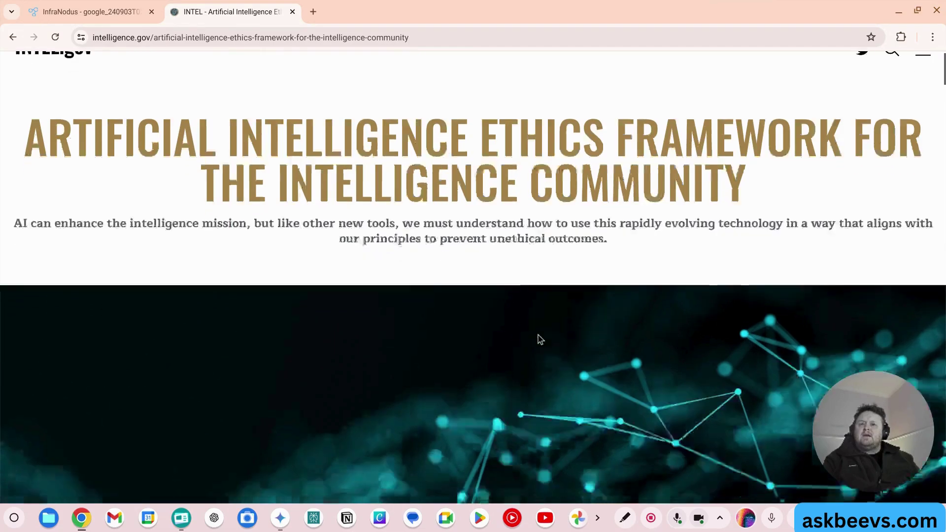
scroll(539, 338, "down", 1)
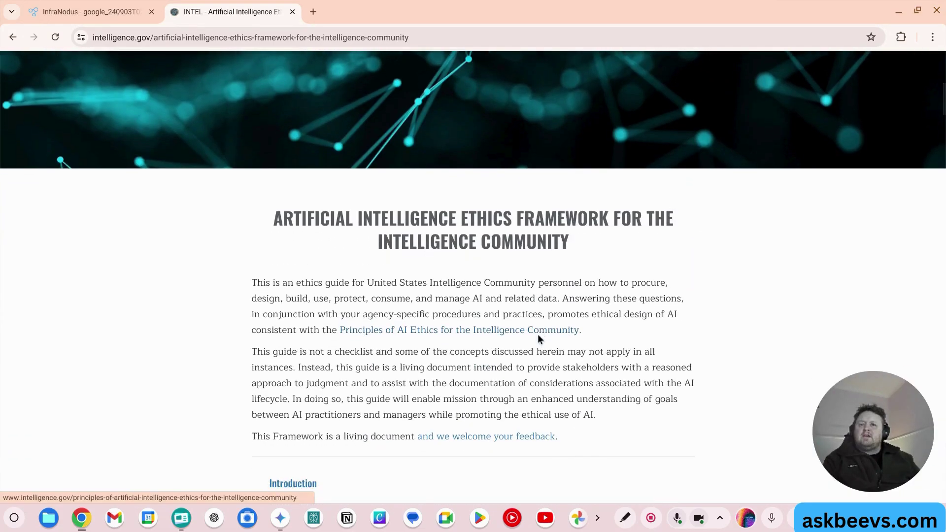
scroll(538, 338, "down", 4)
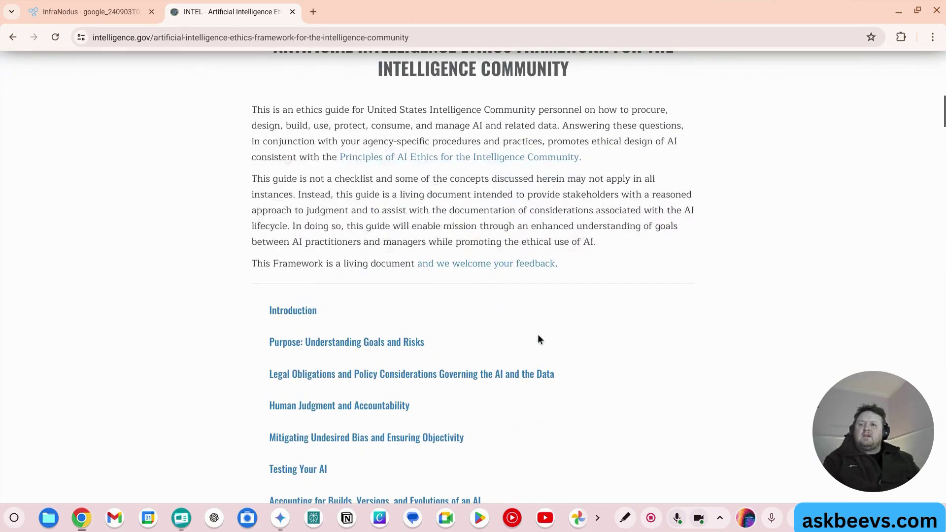
scroll(538, 338, "down", 6)
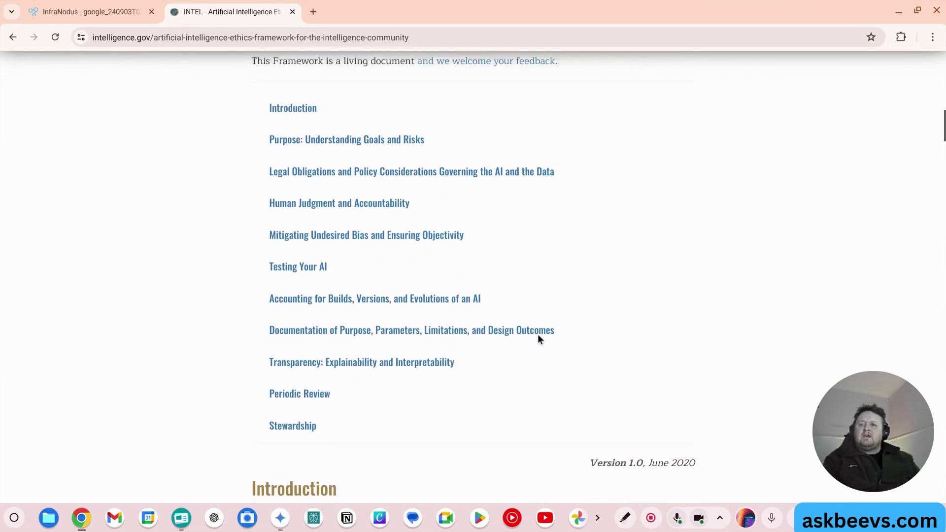
scroll(538, 338, "down", 2)
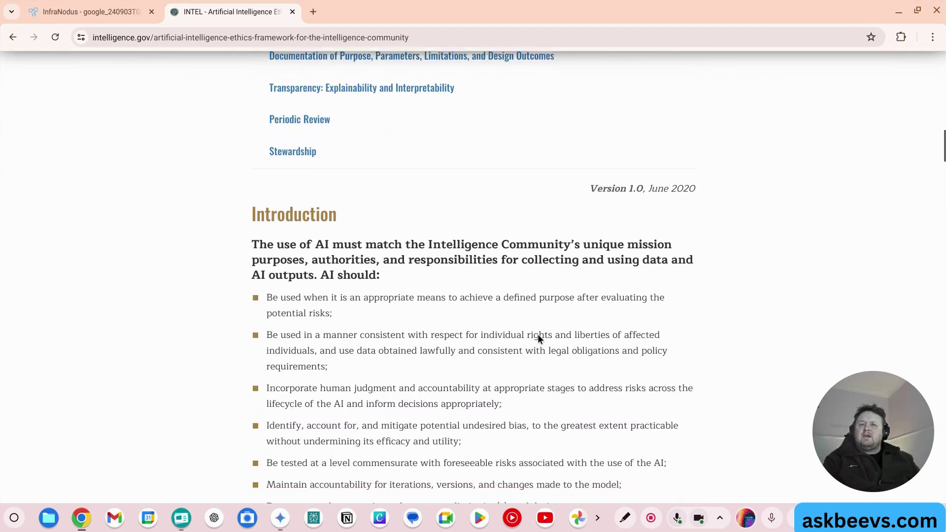
scroll(538, 338, "down", 9)
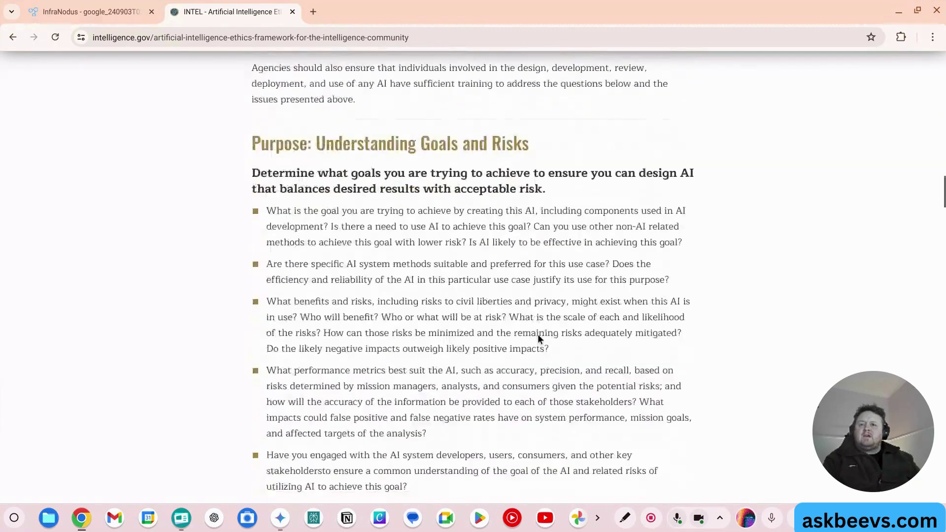
scroll(537, 334, "down", 6)
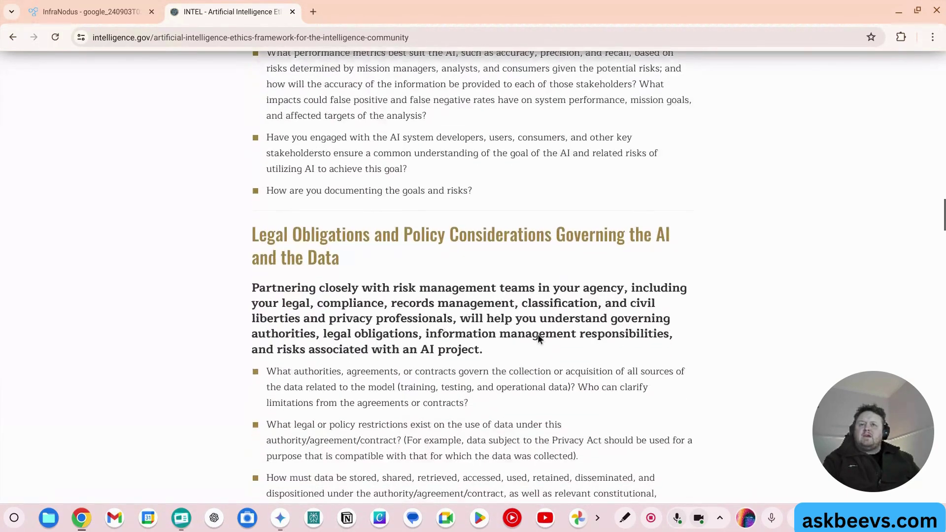
scroll(538, 339, "down", 9)
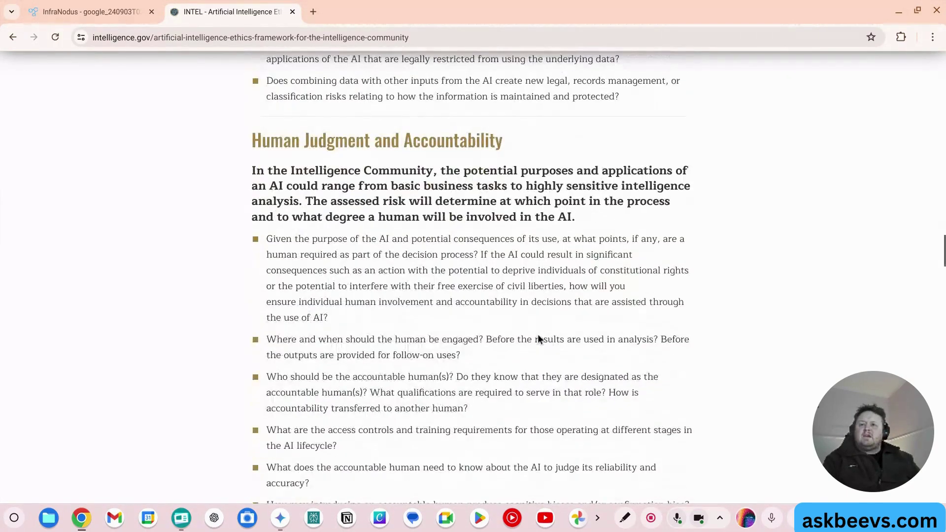
scroll(538, 339, "down", 9)
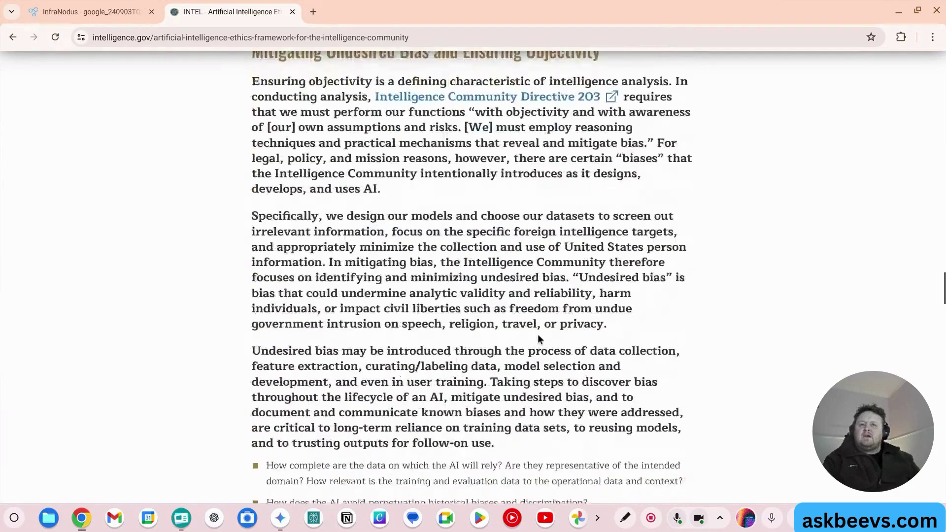
scroll(538, 337, "down", 15)
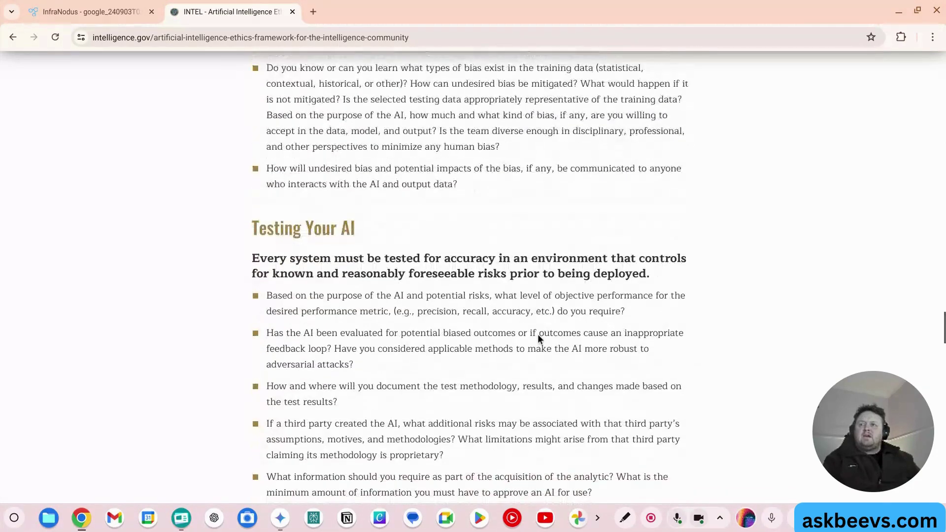
scroll(537, 337, "down", 2)
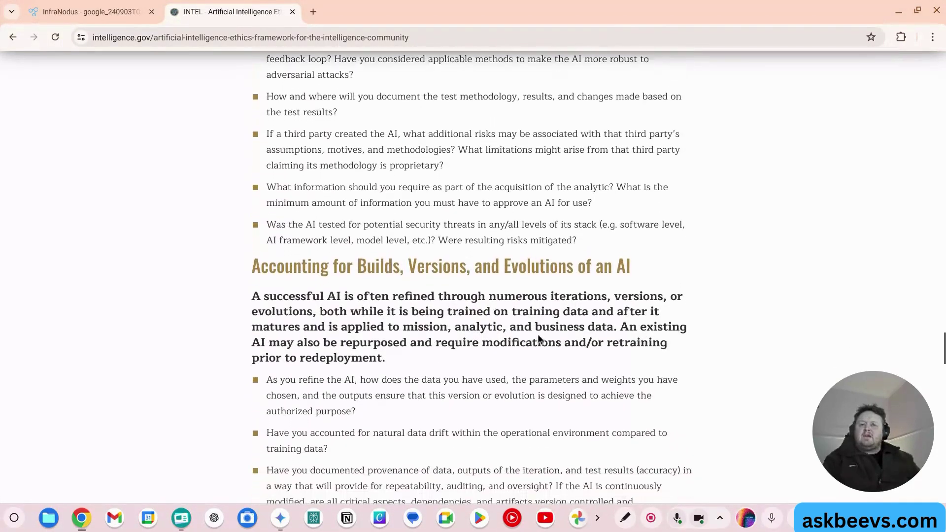
scroll(538, 338, "down", 1)
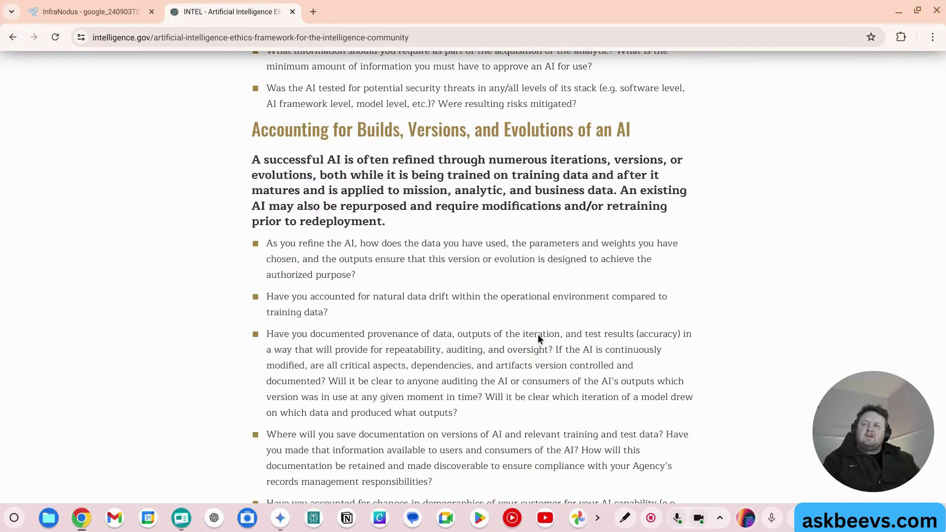
left_click(74, 11)
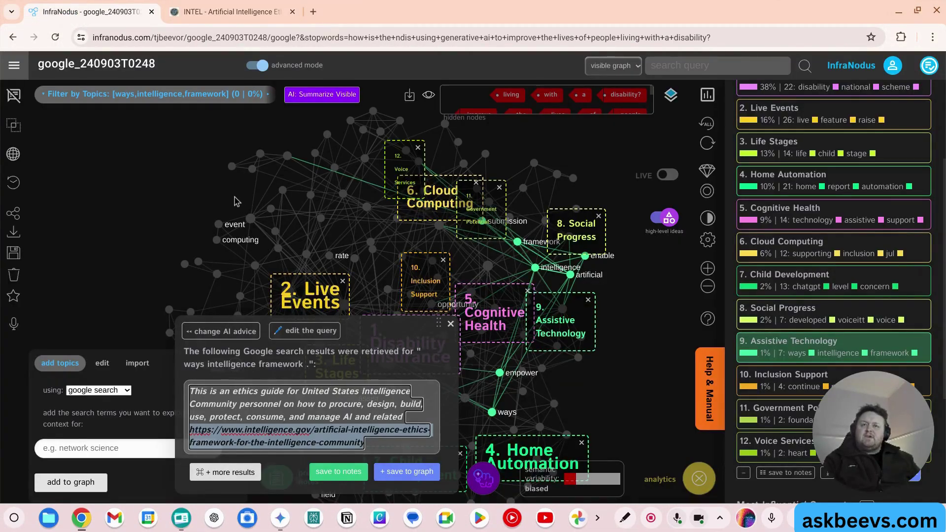
left_click(314, 12)
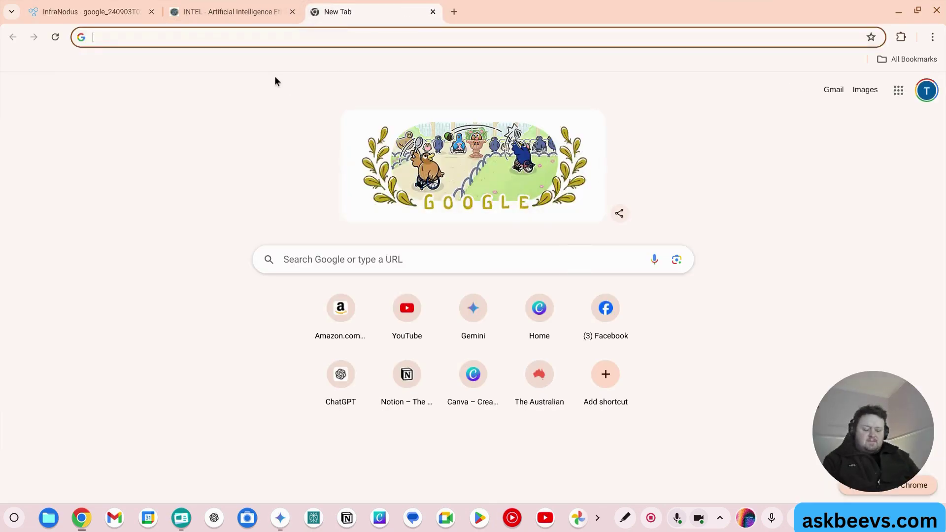
Reach Officeworks Australia's All Laptops listing via a Google search for 'officeworks'.
type("offi")
key("Return")
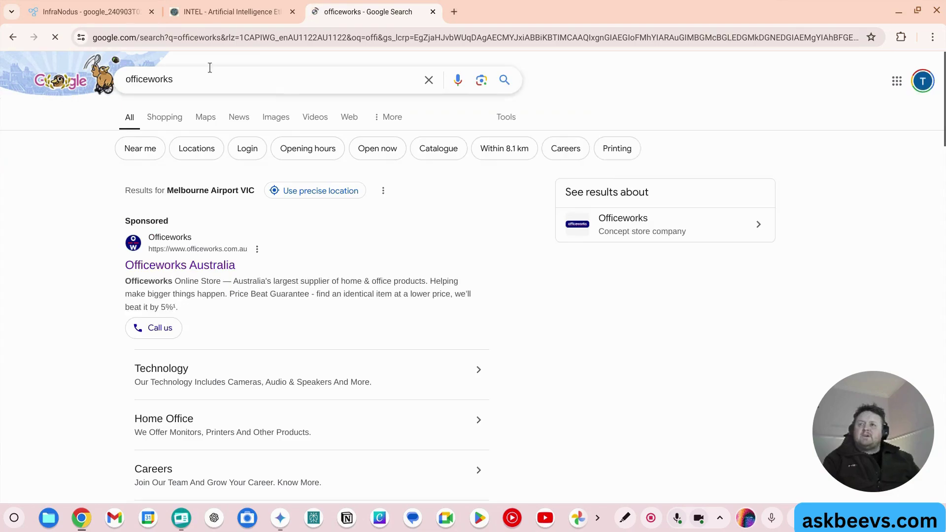
left_click(161, 265)
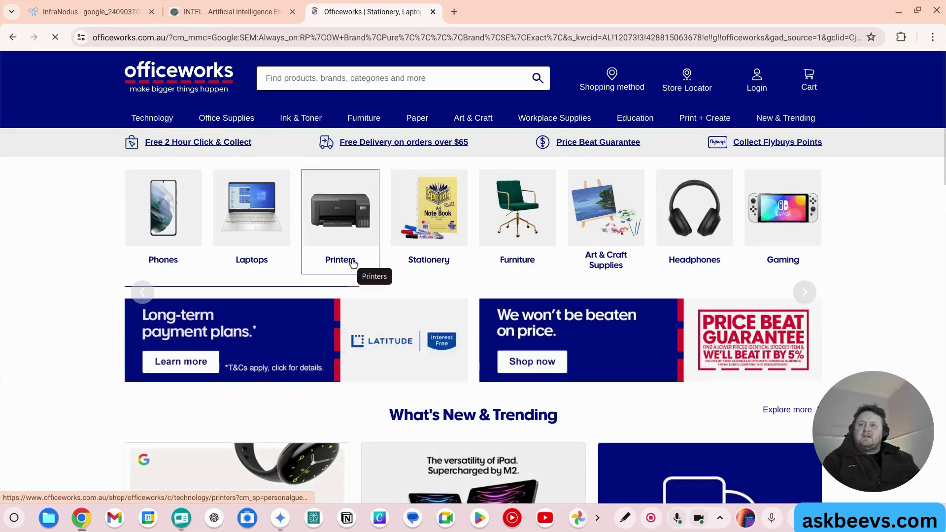
left_click(258, 222)
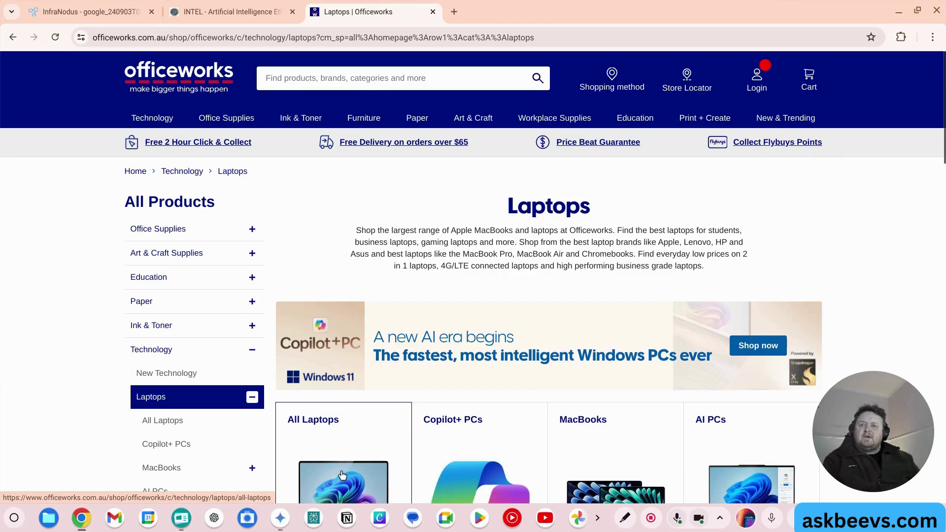
left_click(343, 474)
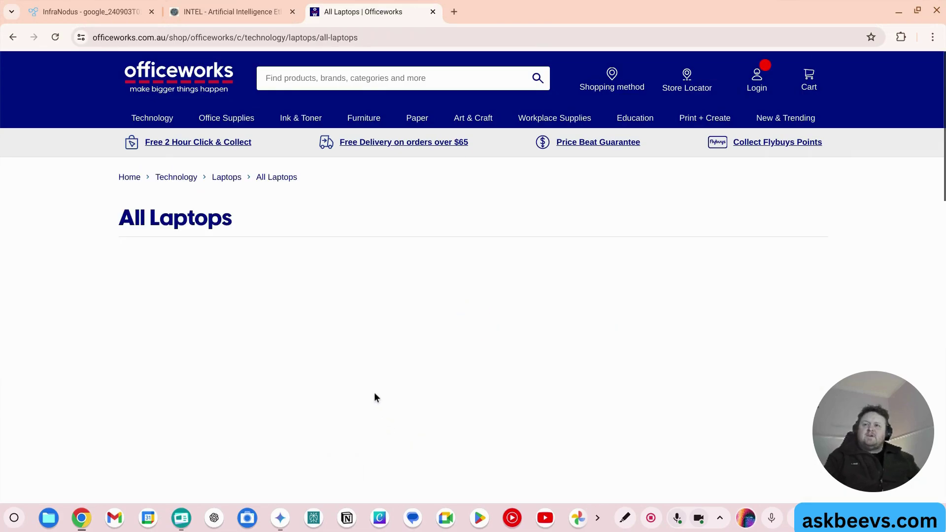
Open the HP 15.6" Quad Core N100 8/256GB Laptop page priced at $497.00.
scroll(372, 384, "down", 3)
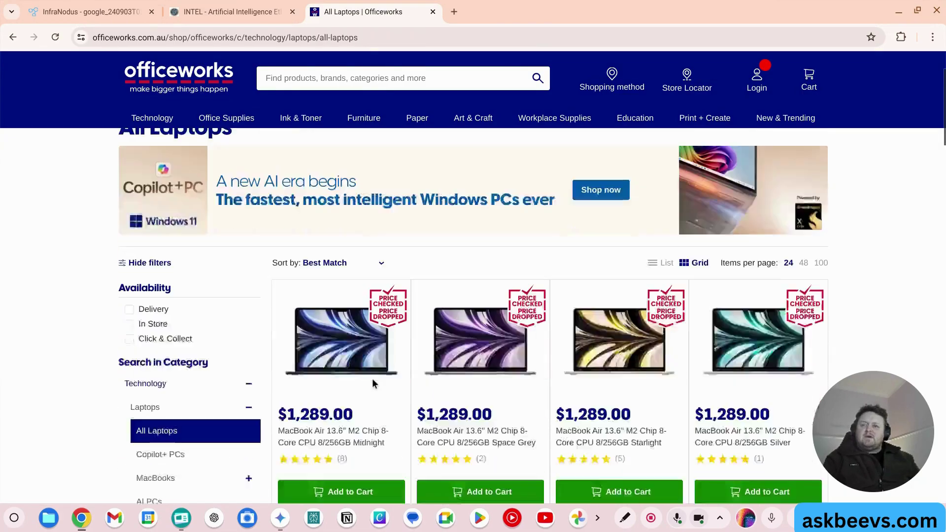
scroll(372, 384, "down", 10)
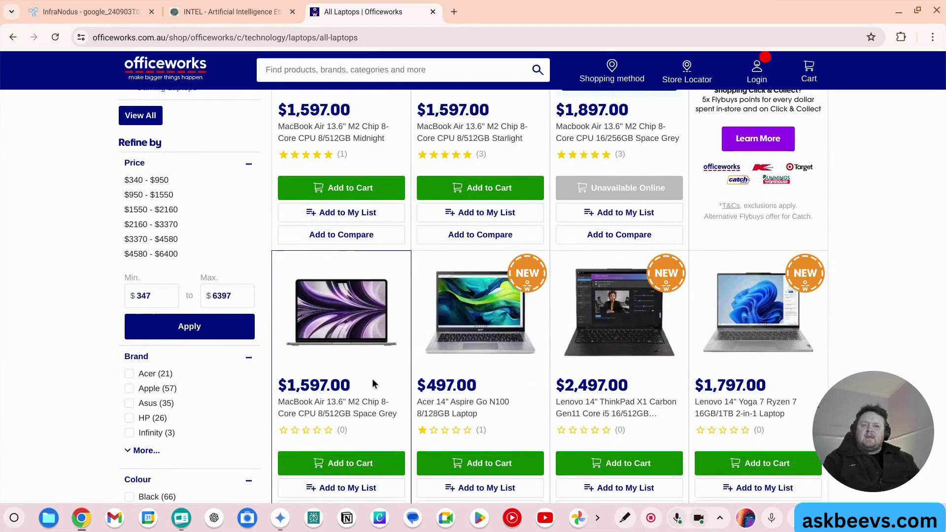
scroll(373, 384, "down", 5)
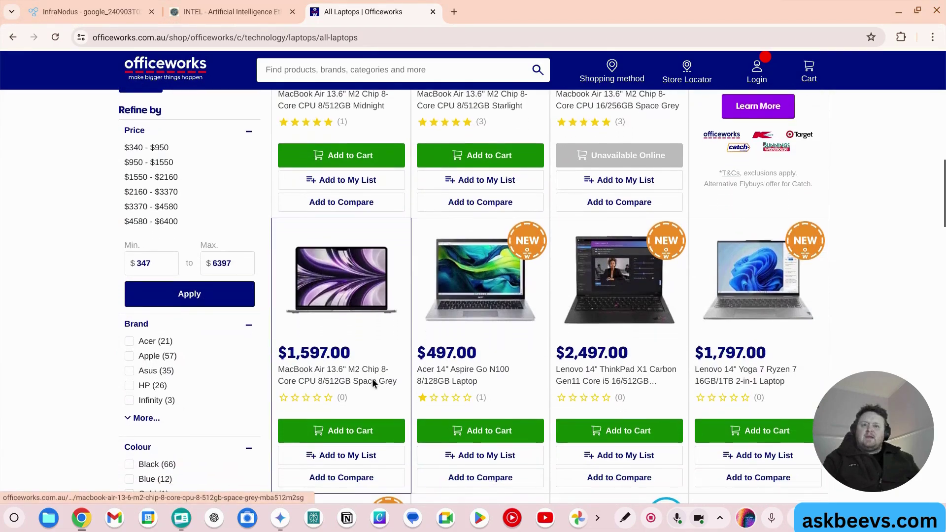
scroll(372, 383, "down", 6)
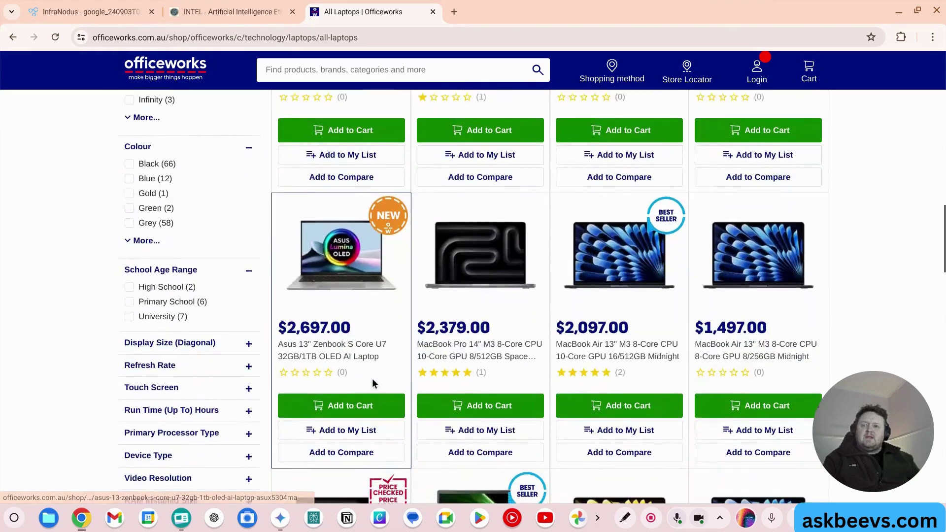
scroll(374, 384, "down", 7)
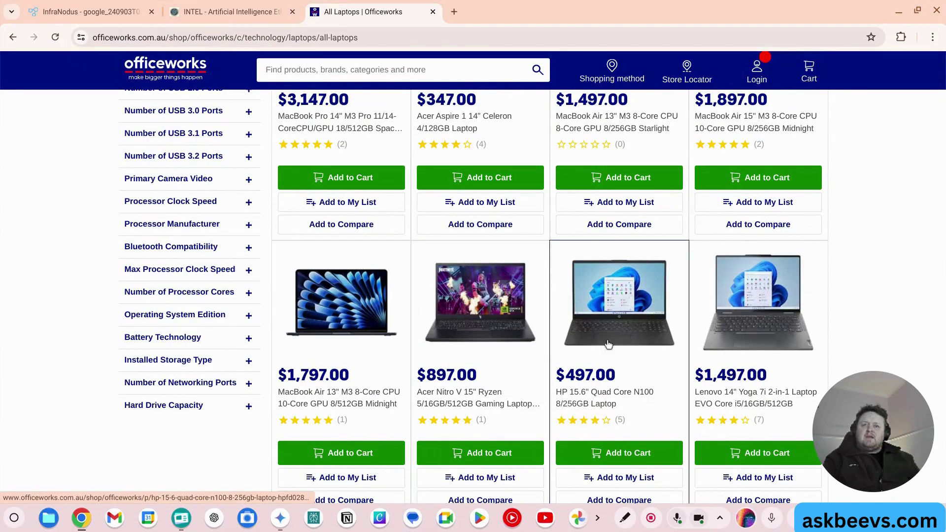
left_click(618, 315)
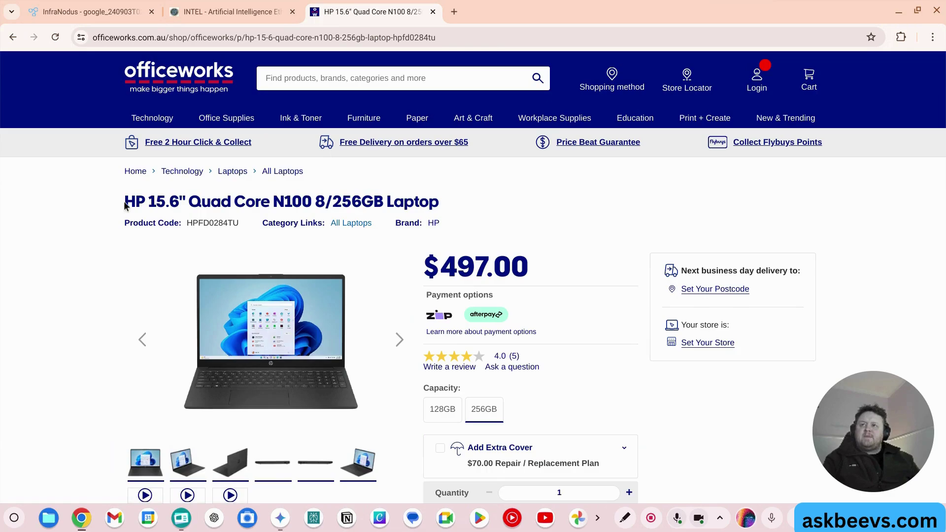
Copy the laptop's full product title.
left_click_drag(123, 202, 195, 202)
left_click(109, 201)
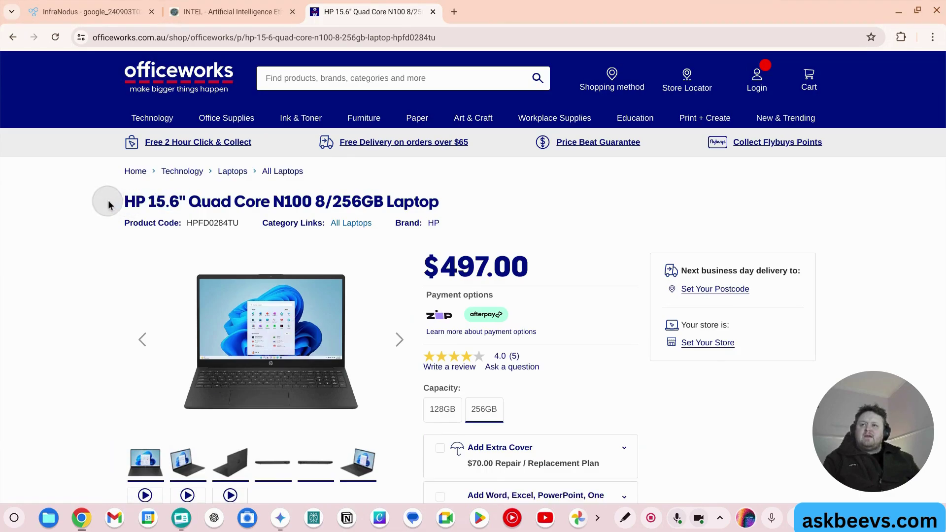
left_click_drag(125, 201, 314, 198)
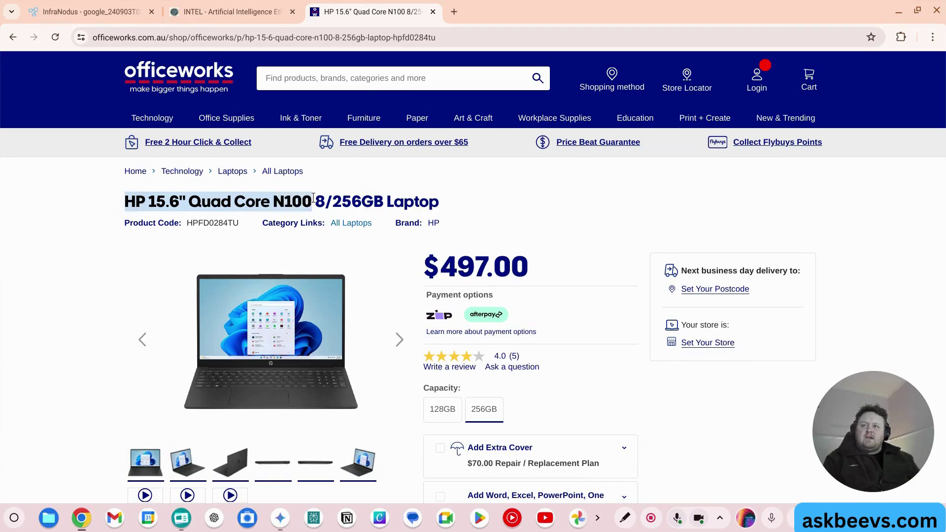
key("ctrl+c")
In InfraNodus, choose Apps > Brainstorm an Idea > Extract from the Web > Google Search.
left_click(86, 13)
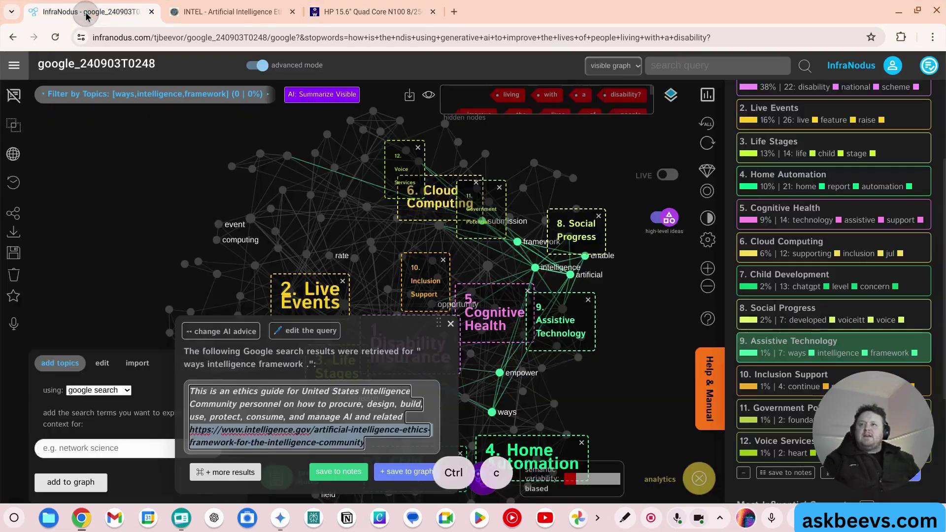
left_click(14, 65)
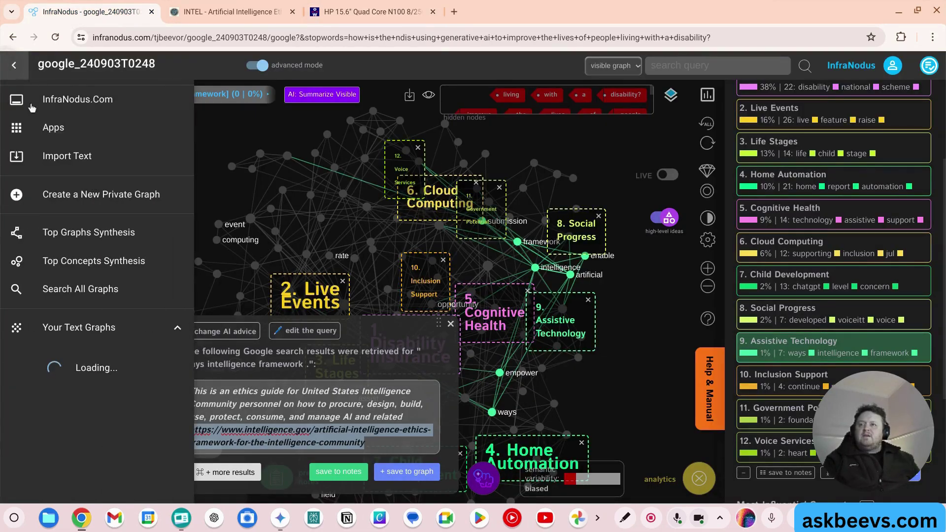
left_click(54, 129)
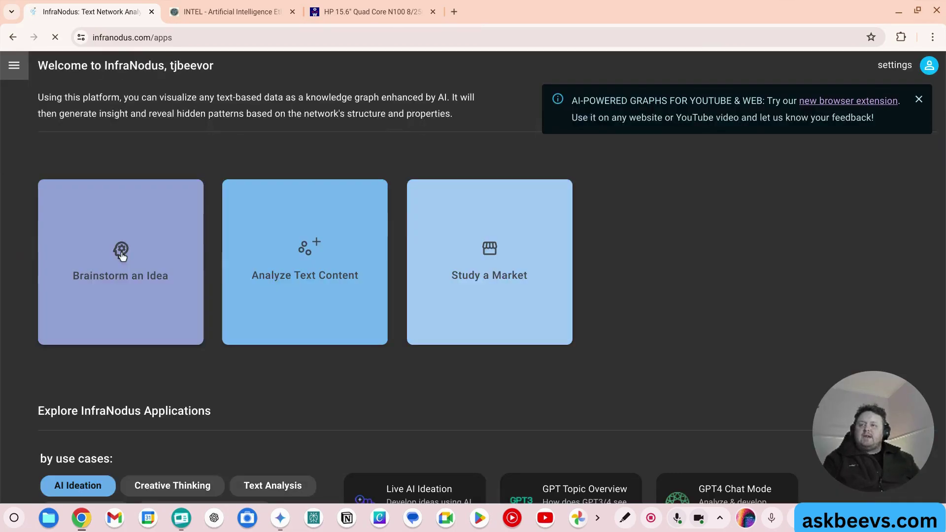
left_click(134, 270)
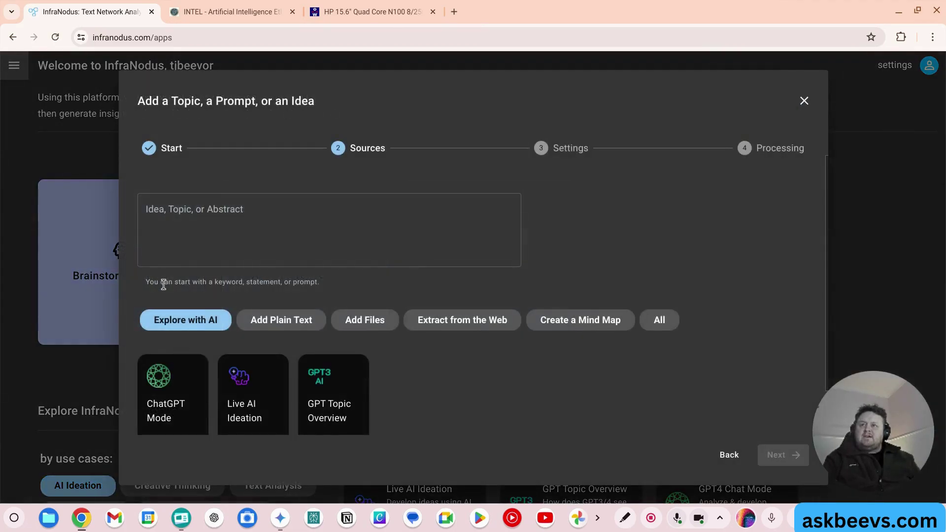
left_click(490, 318)
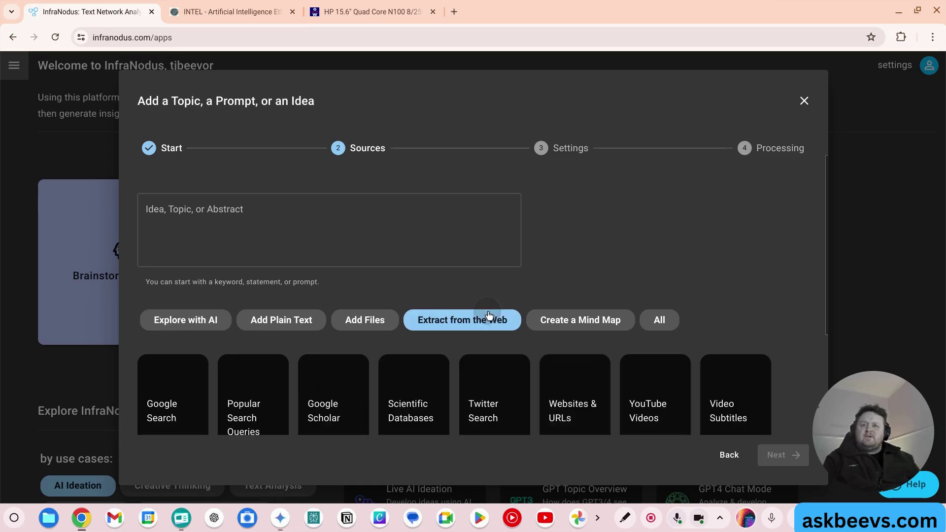
left_click(182, 404)
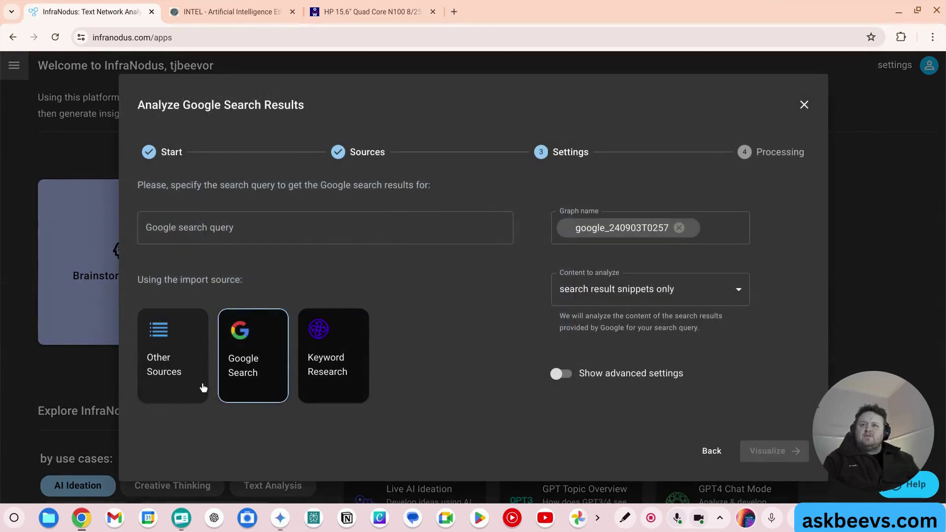
Query everything about the HP 15.6" Quad Core N100 laptop, including what's wrong with it, and visualize.
left_click(187, 226)
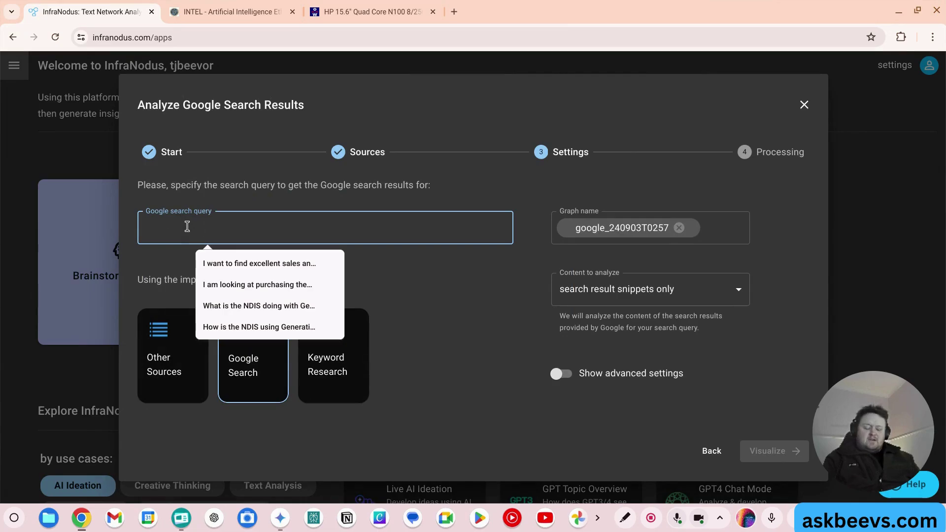
type("I want you to tell me everything about this laptop:")
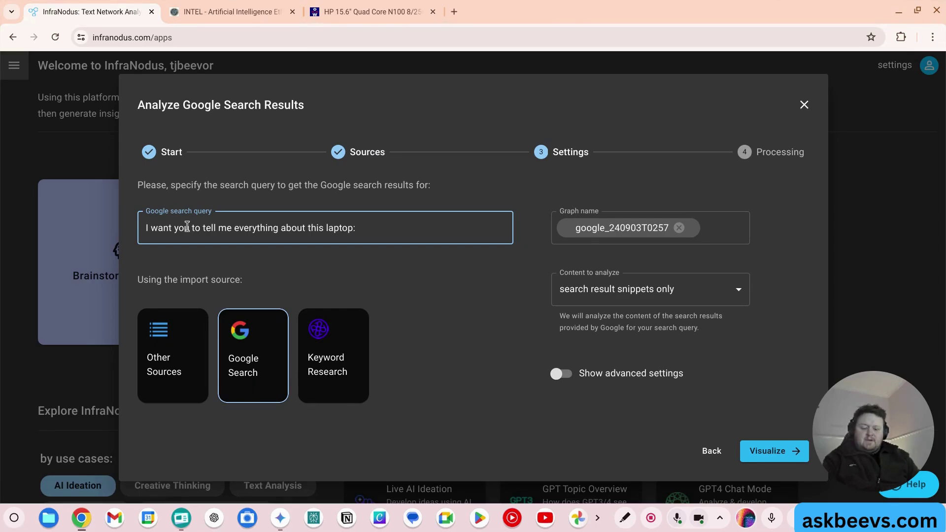
key("ctrl+v")
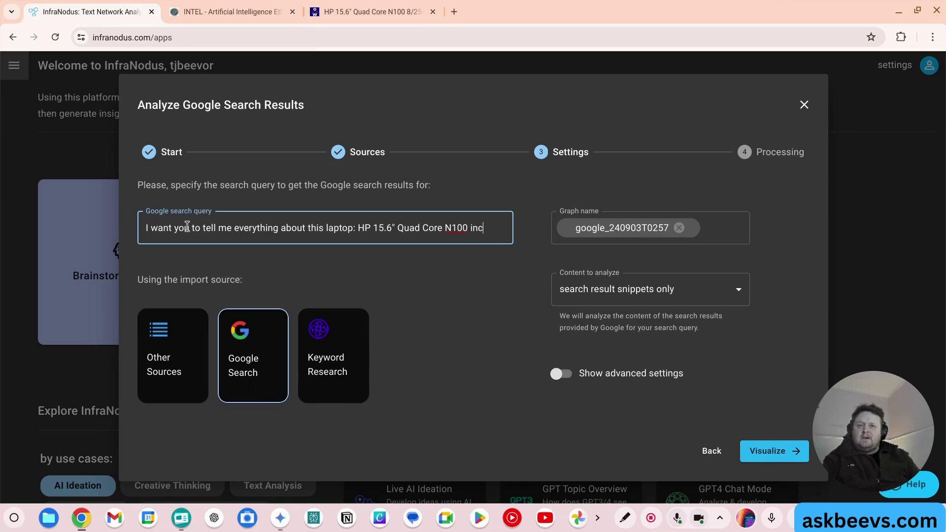
type("g what is wron")
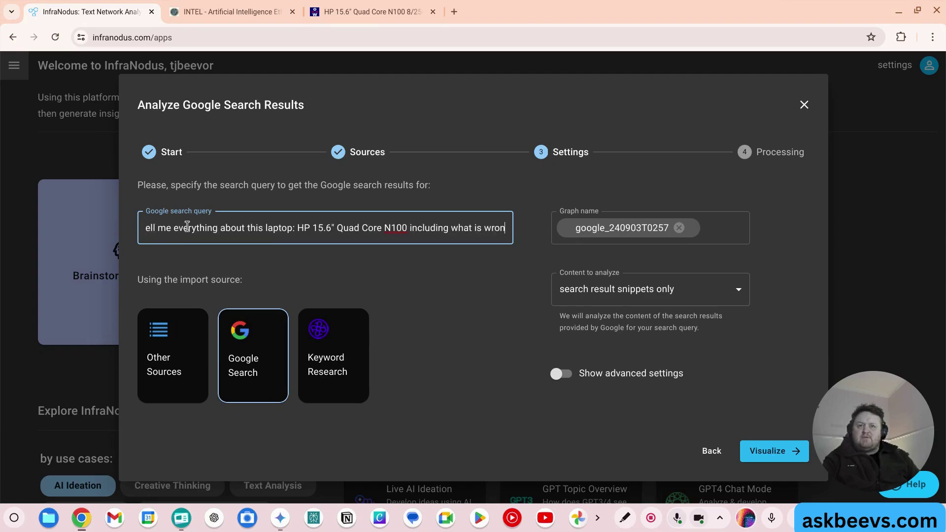
type("g with it.")
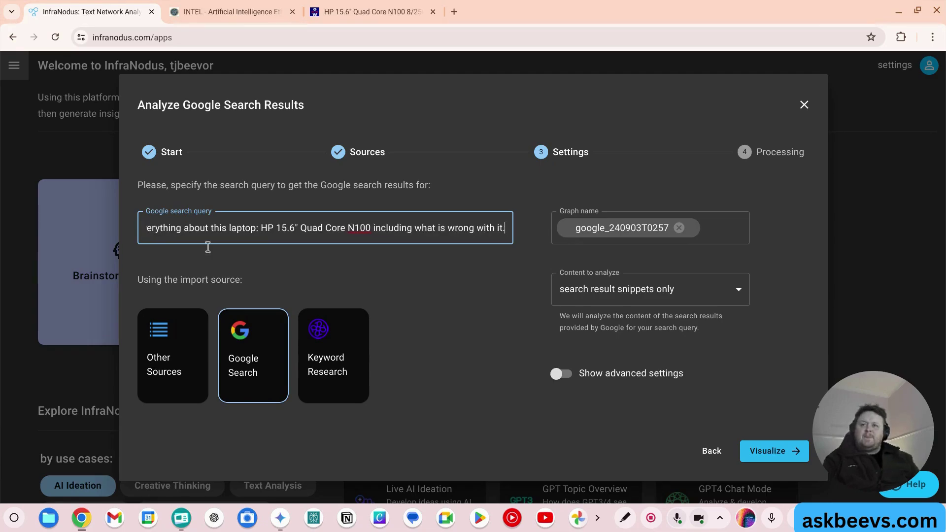
left_click(772, 451)
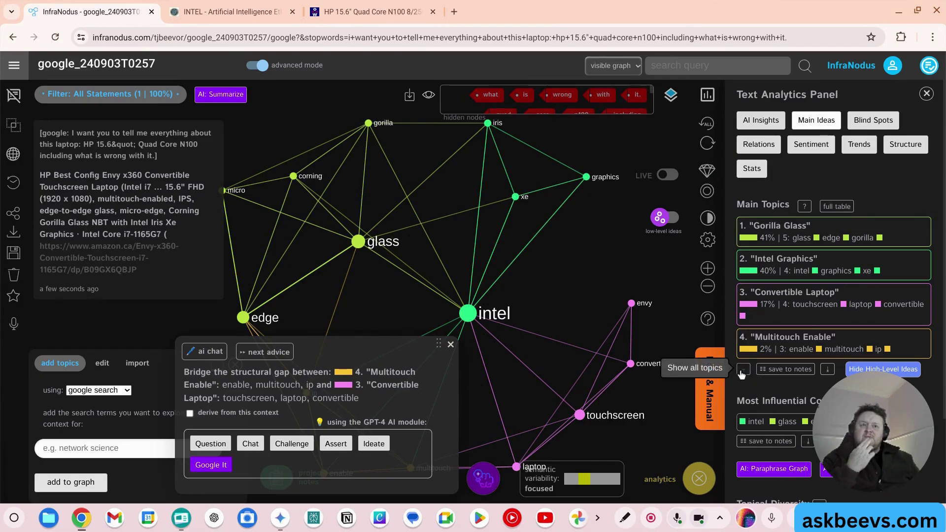
Inspect the google_240903T0257 graph's topics, from Gorilla Glass 41% to Multitouch Enable 2%.
scroll(825, 268, "down", 1)
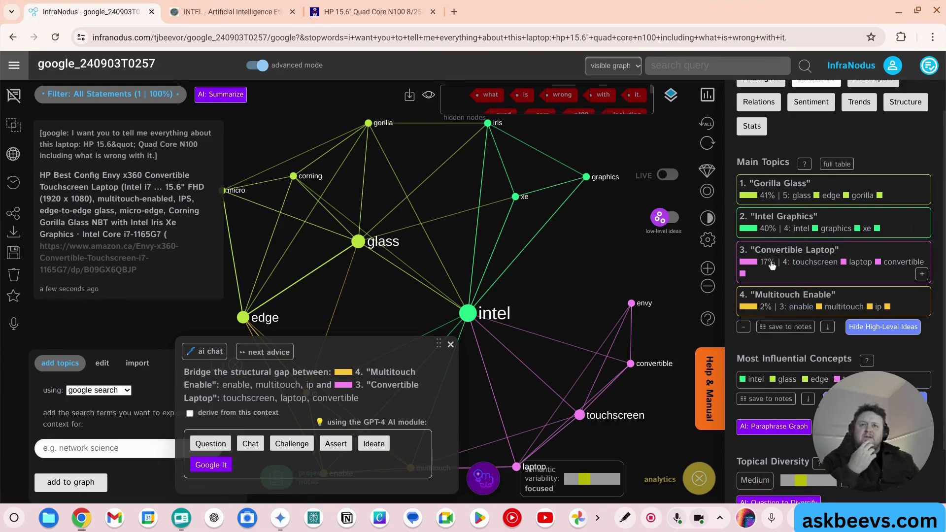
scroll(544, 270, "down", 3)
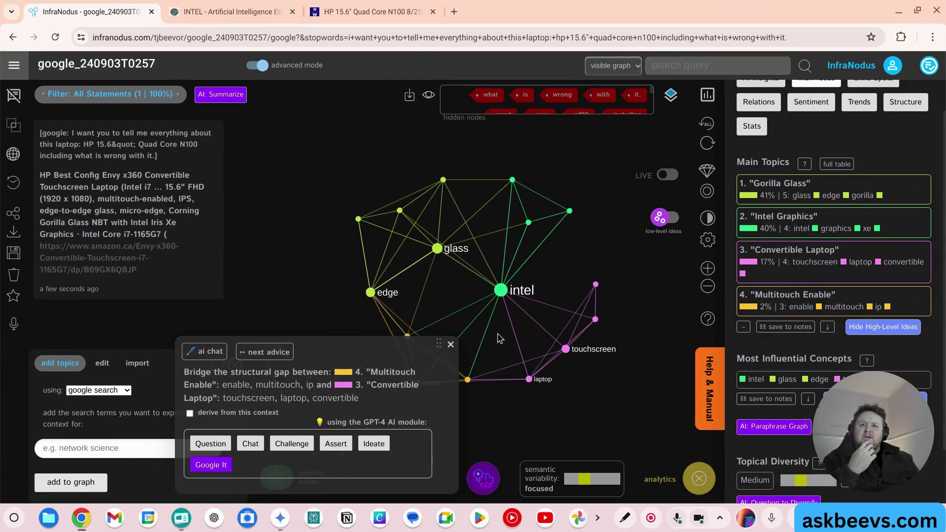
scroll(411, 325, "up", 3)
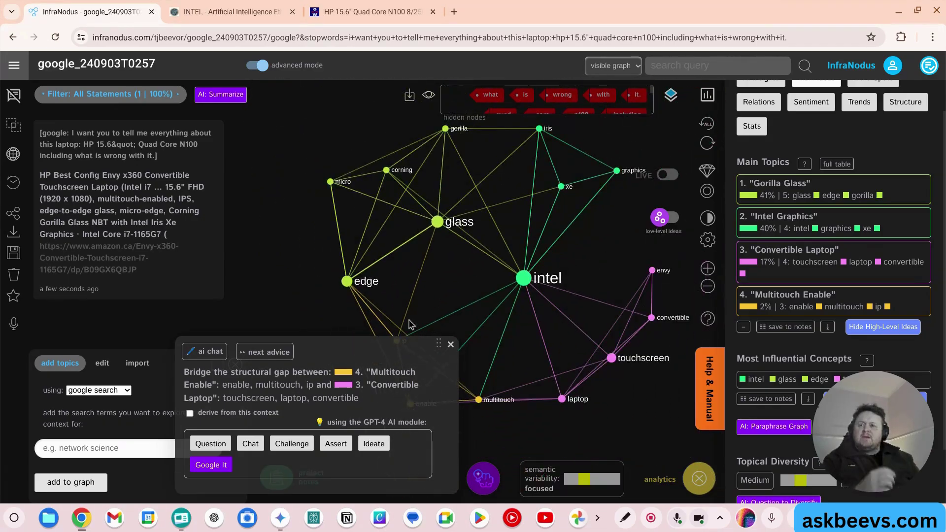
Ask GPT-4 chat 'please tell me why people do not like this laptop'.
left_click(251, 443)
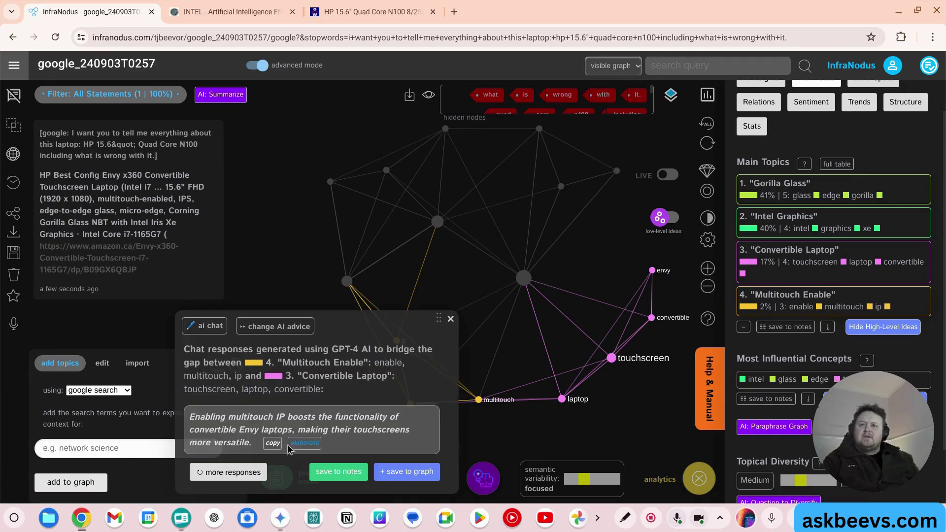
left_click(205, 326)
left_click(249, 372)
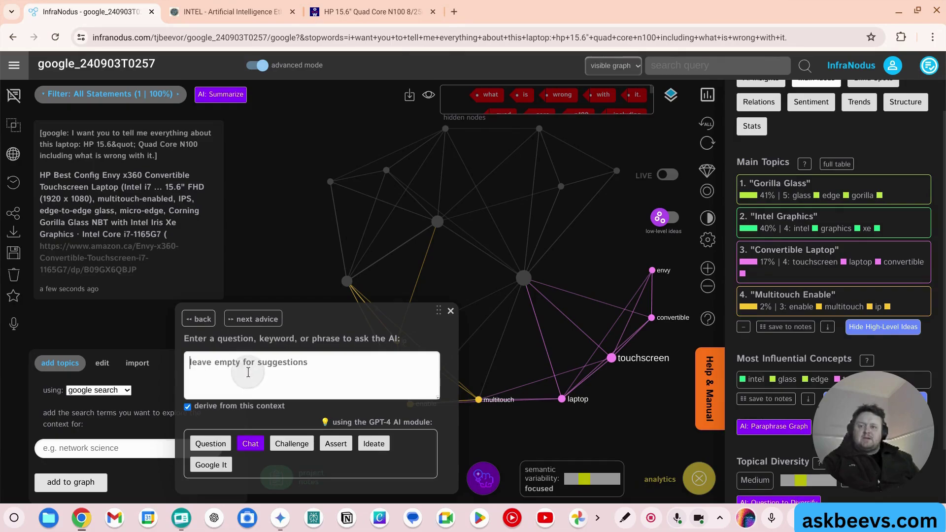
type("please tell me why peo")
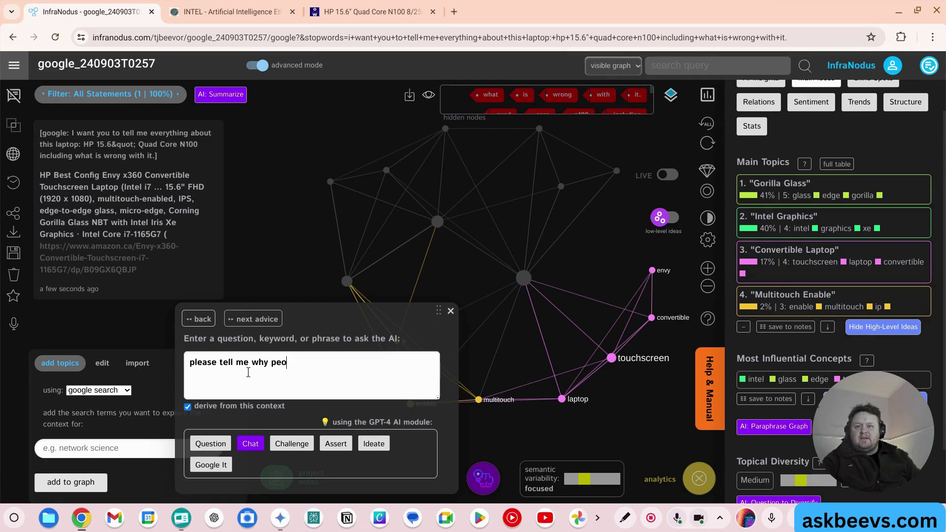
type("ple do not like this laptop")
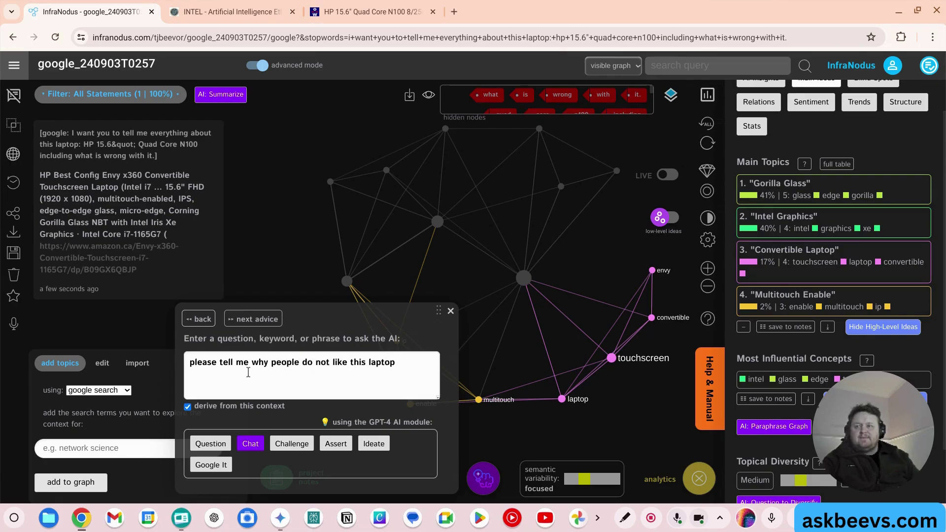
left_click(250, 445)
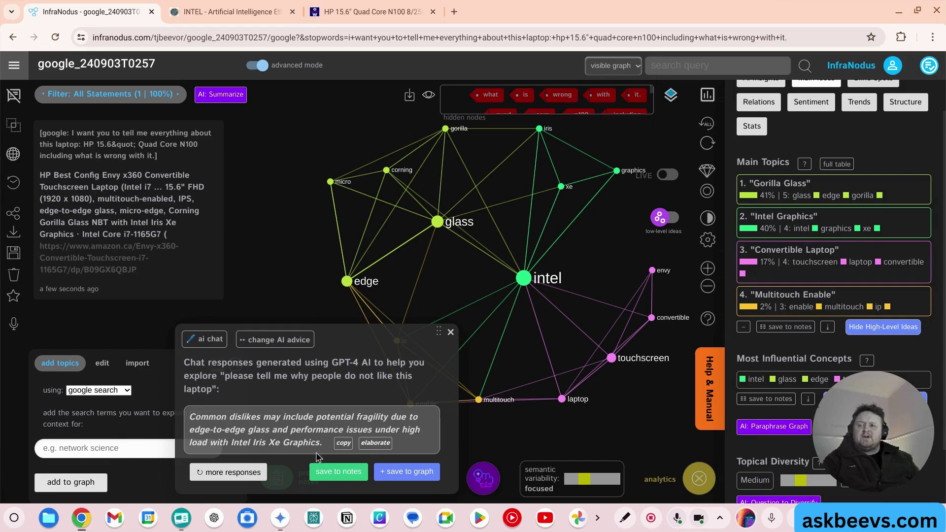
Request three more AI answers on the laptop's drawbacks, such as costly Gorilla Glass and Iris Xe graphics.
left_click(238, 478)
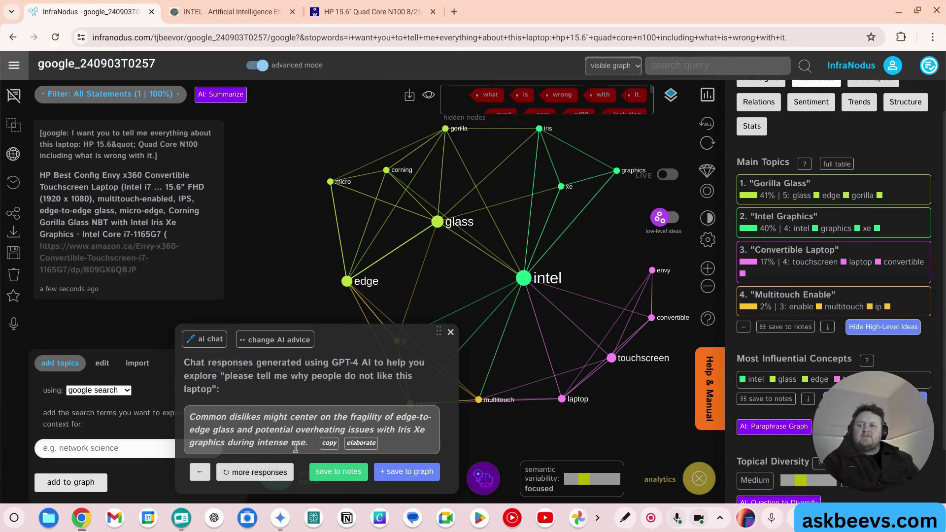
left_click(260, 472)
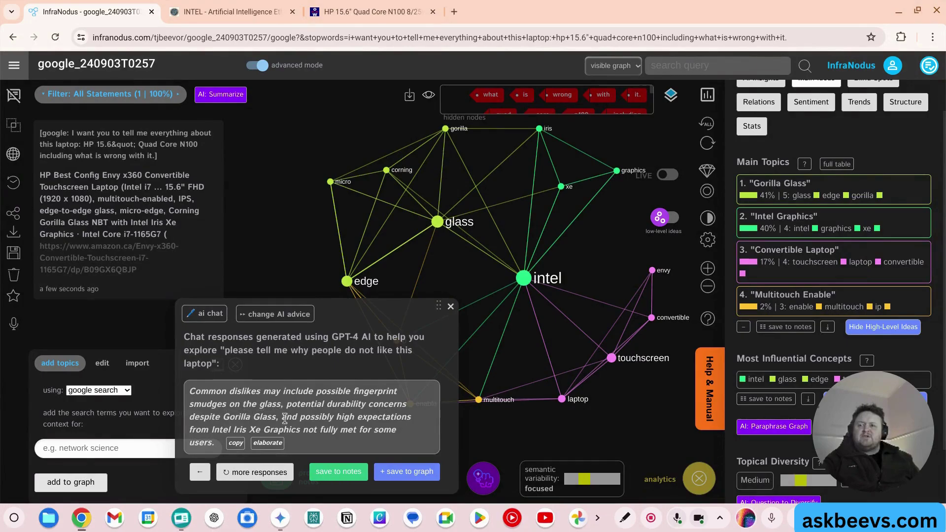
left_click(254, 473)
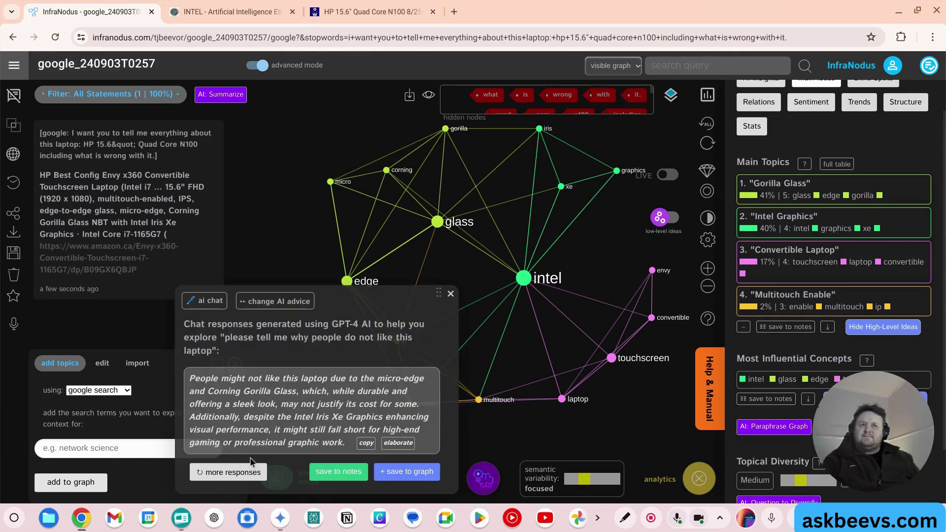
scroll(794, 180, "up", 1)
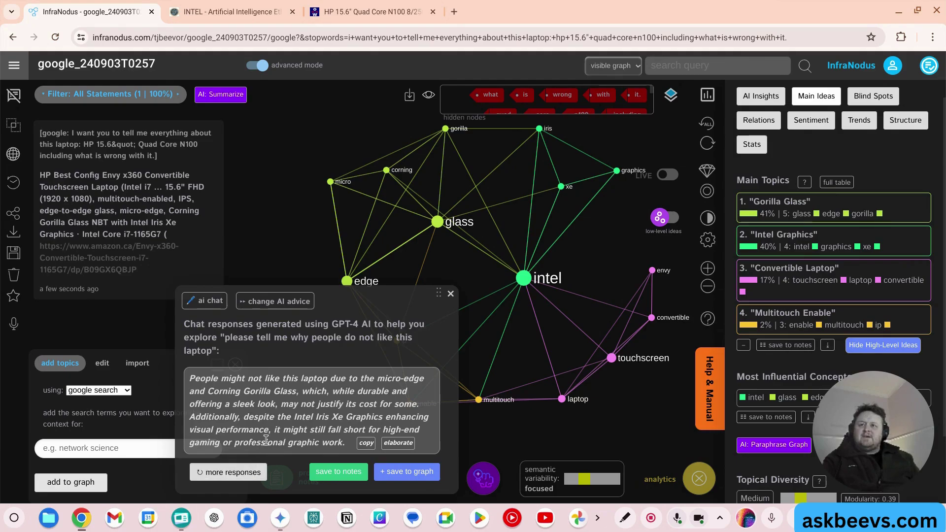
Ask GPT-4 chat why the laptop's edge-to-edge glass is a problem.
left_click(217, 302)
left_click(260, 373)
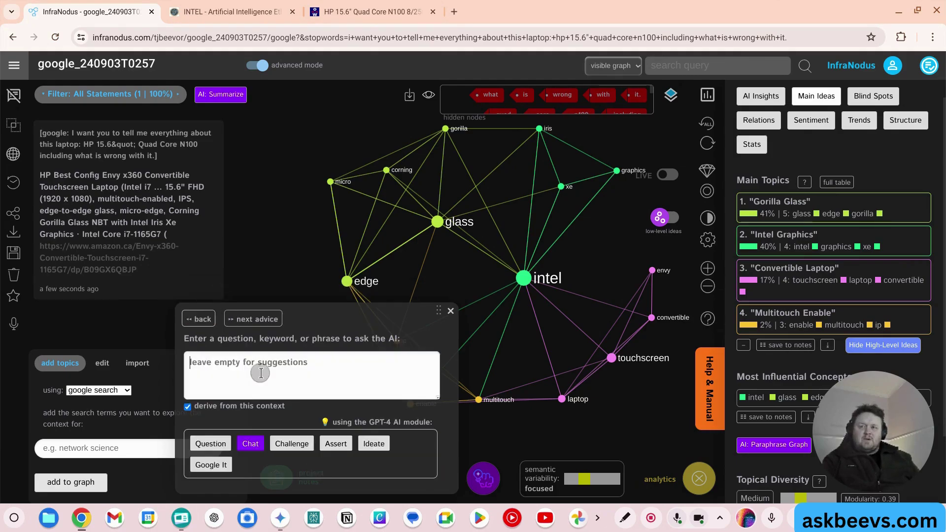
type("why is the edge to edge glass a problem?")
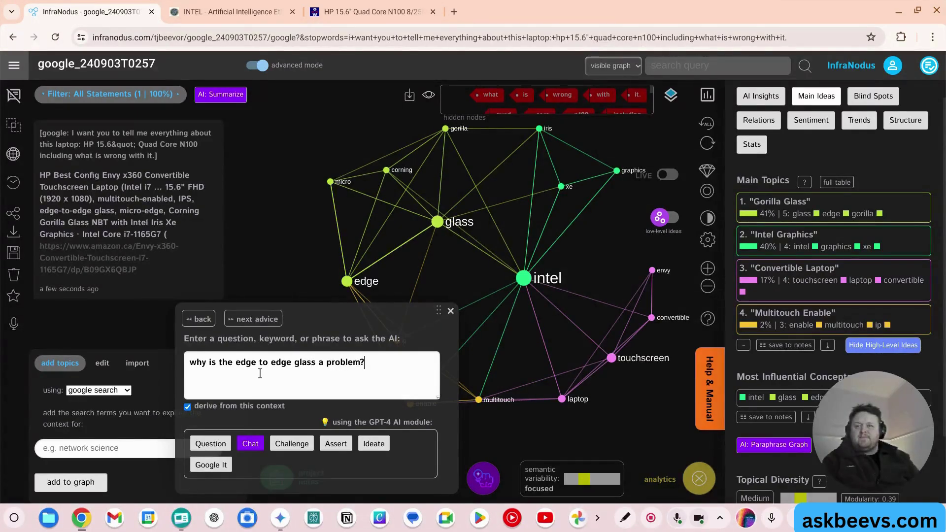
left_click(251, 445)
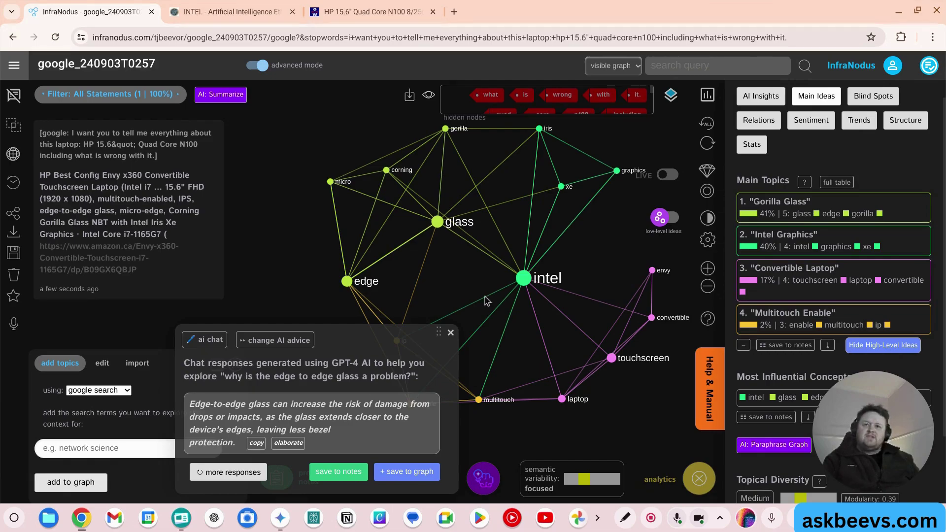
Filter the graph to the 'intel' node and have GPT generate questions about intel.
left_click(523, 279)
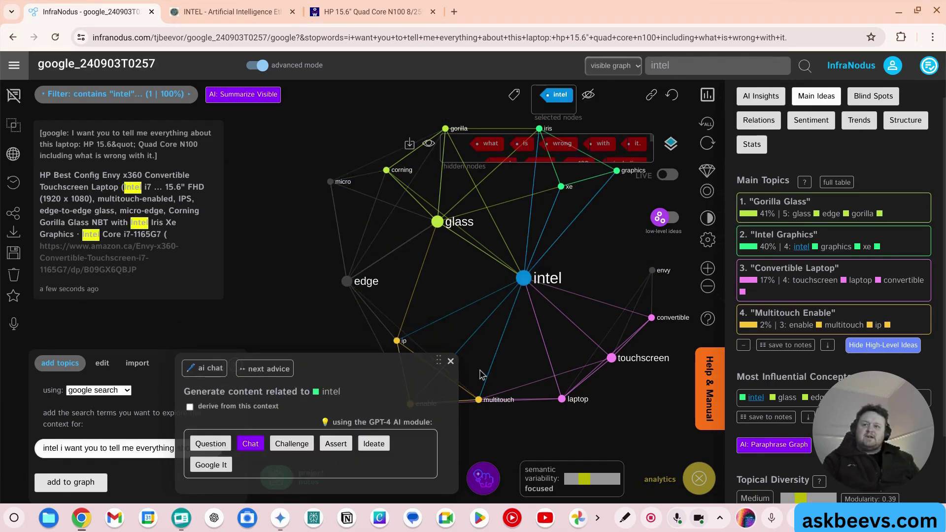
left_click(211, 444)
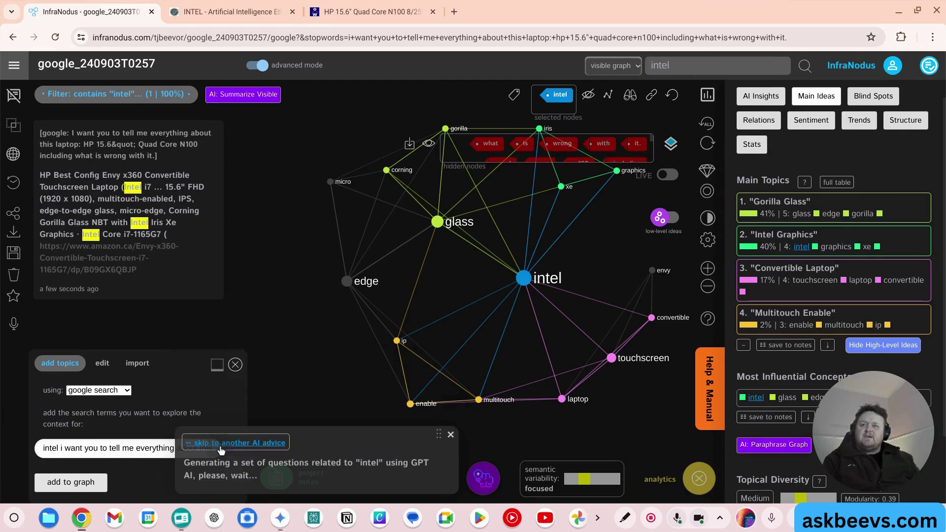